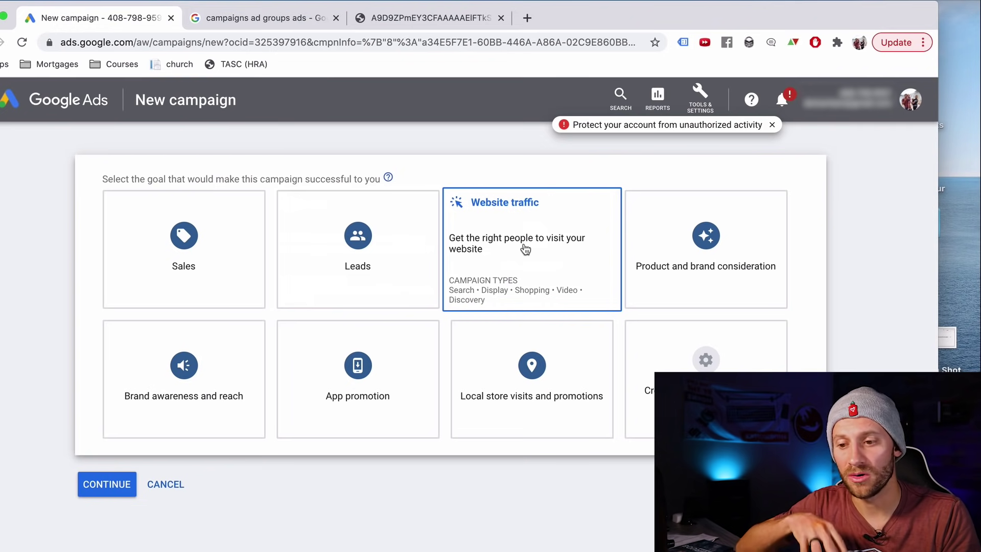
Choose the Website traffic goal and Search campaign type for buildapreneur.com, then continue
click(526, 249)
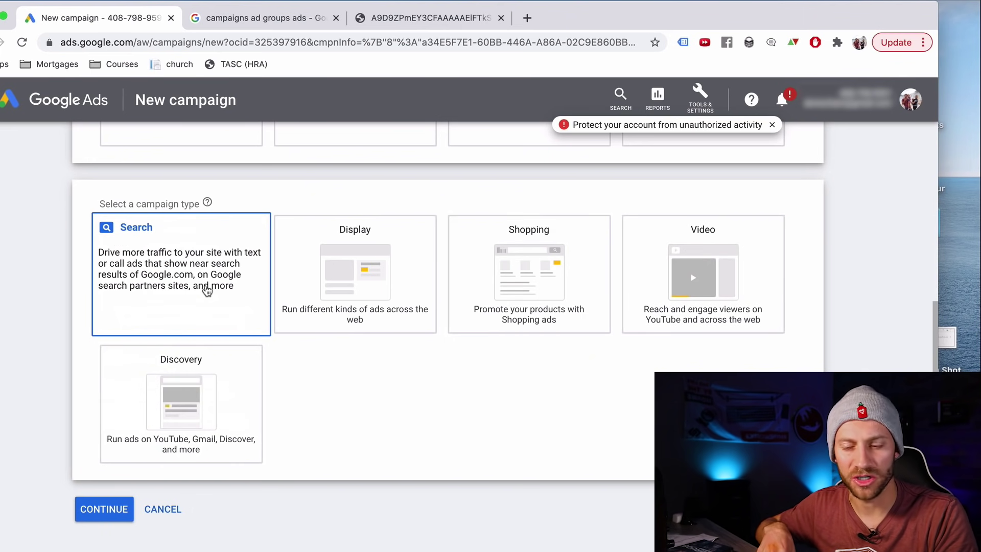
click(92, 512)
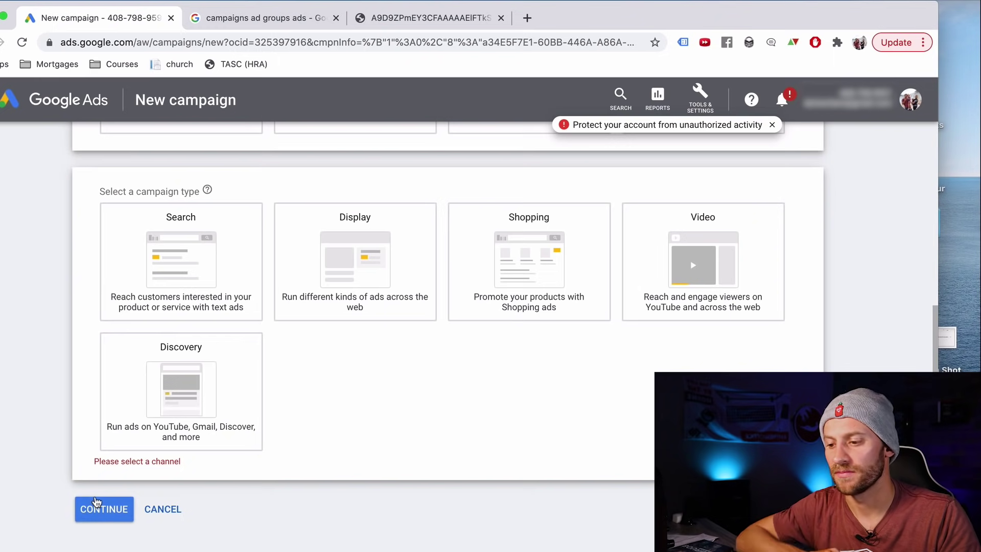
click(216, 297)
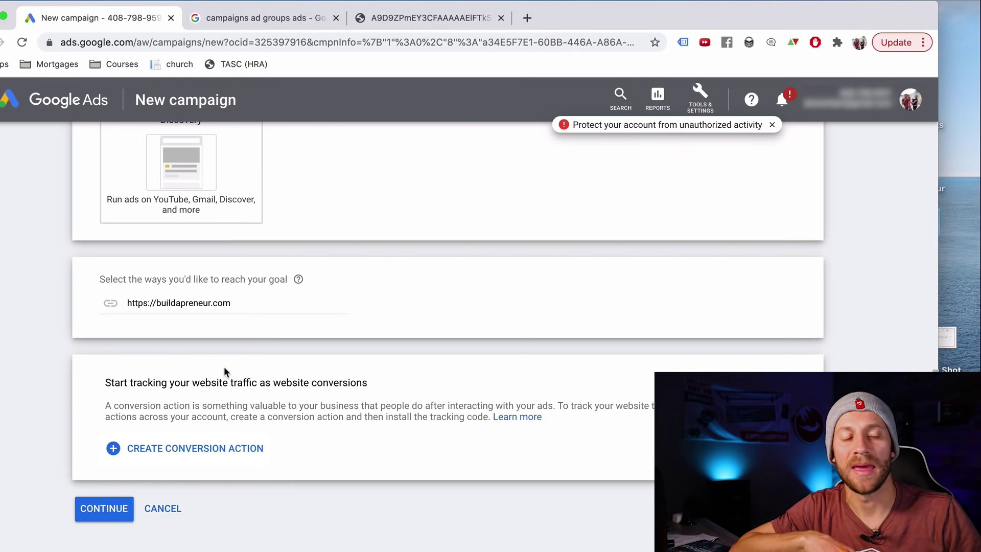
click(116, 521)
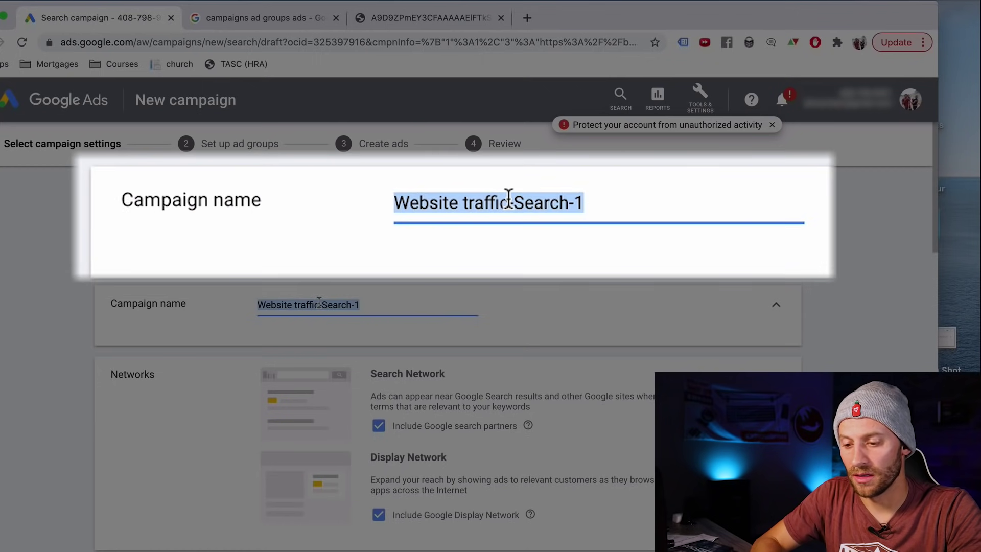
Name the campaign 'Affiliate Secrets', retyping its first word to fix a typo
text(Affiliate Secrets)
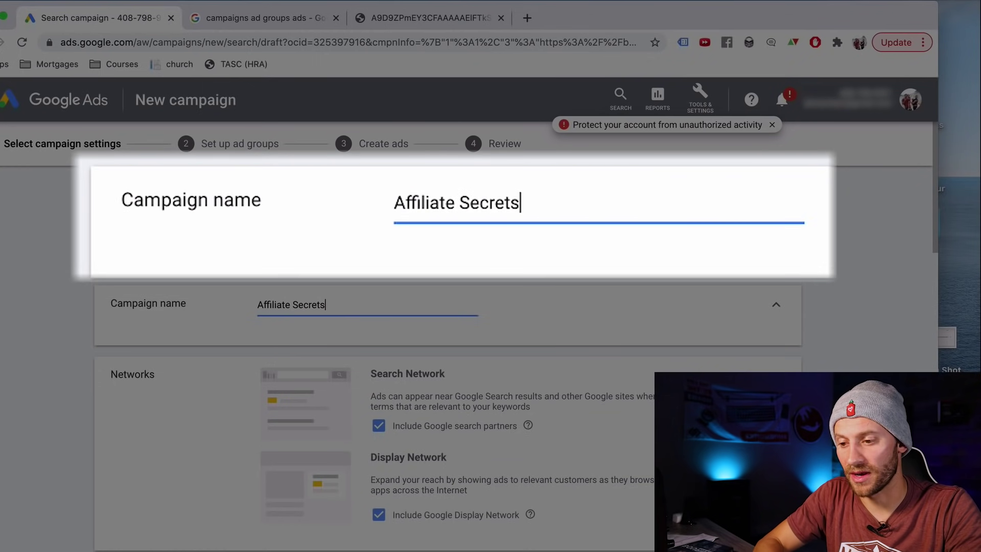
double_click(276, 304)
text(affi)
key(BackSpace)
key(BackSpace)
key(BackSpace)
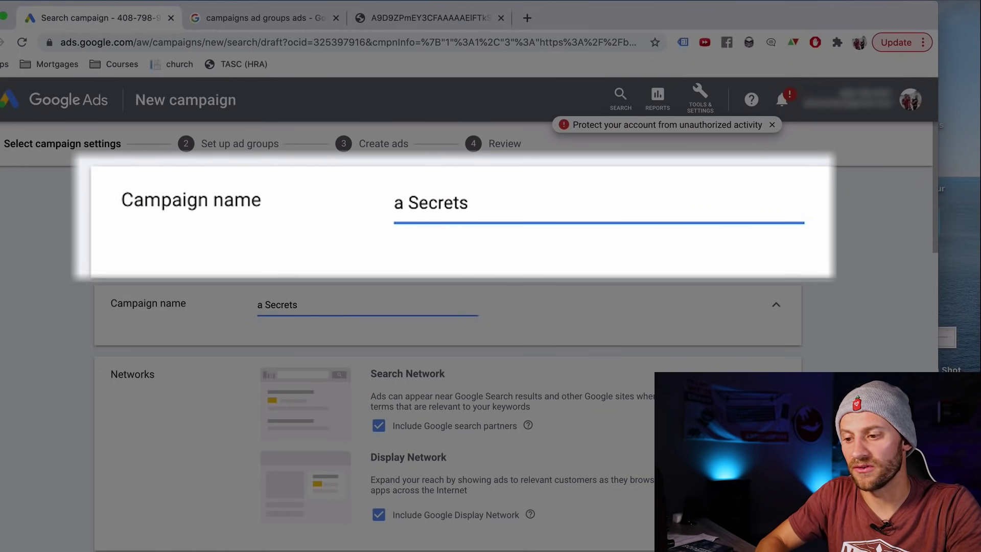
key(BackSpace)
text(Affiliate)
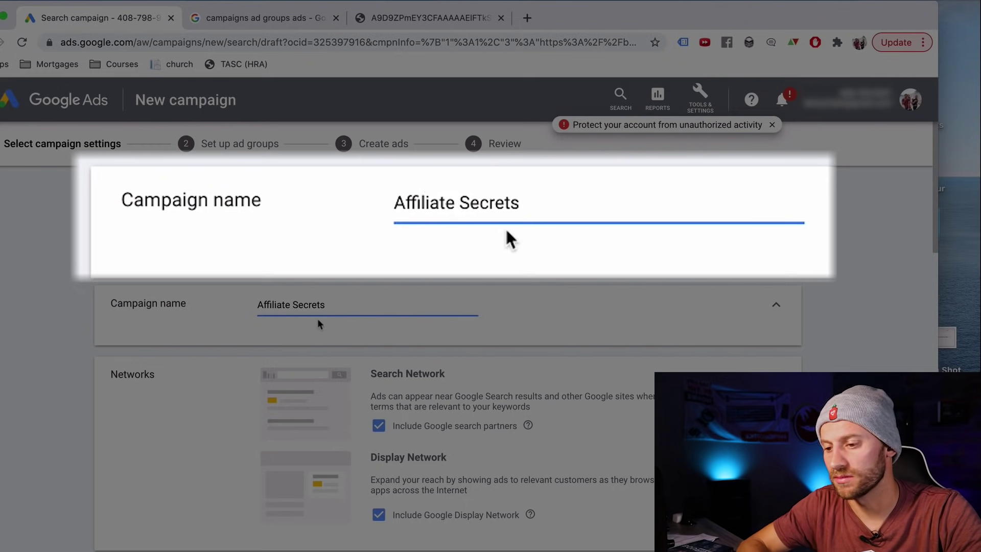
Uncheck Include Google Display Network under Networks
scroll(383, 365, down, 2)
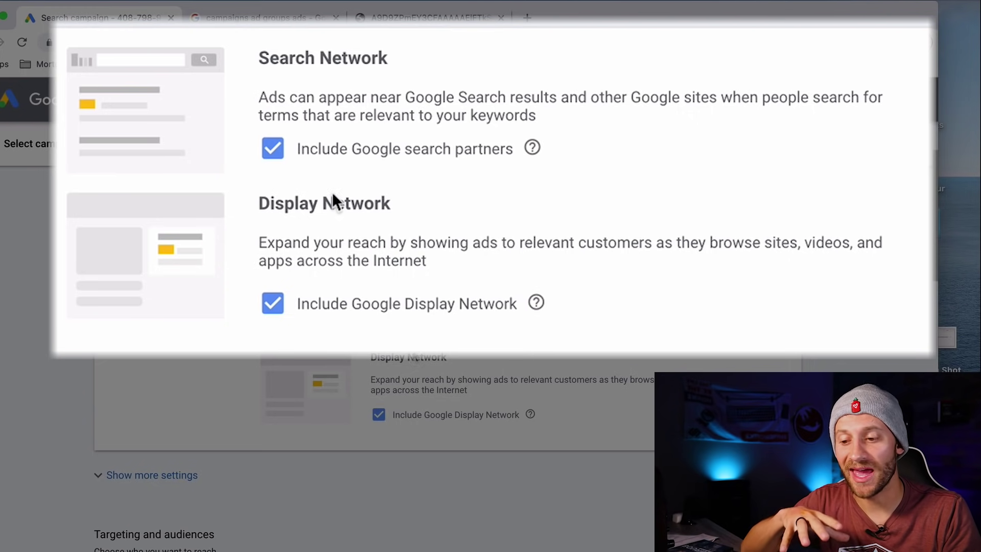
click(378, 415)
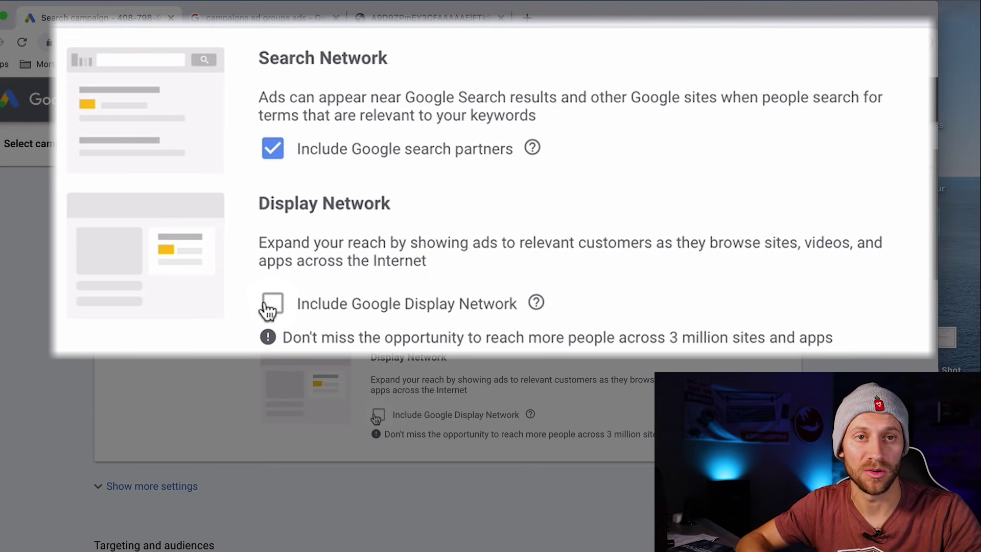
scroll(421, 435, down, 6)
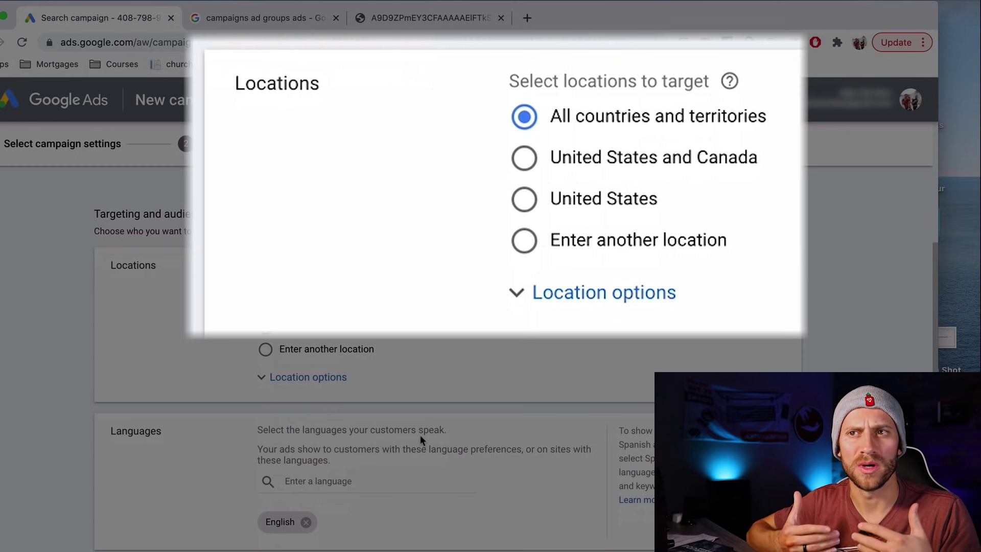
Enter $10 as the average daily budget under Budget and bidding
scroll(420, 435, down, 4)
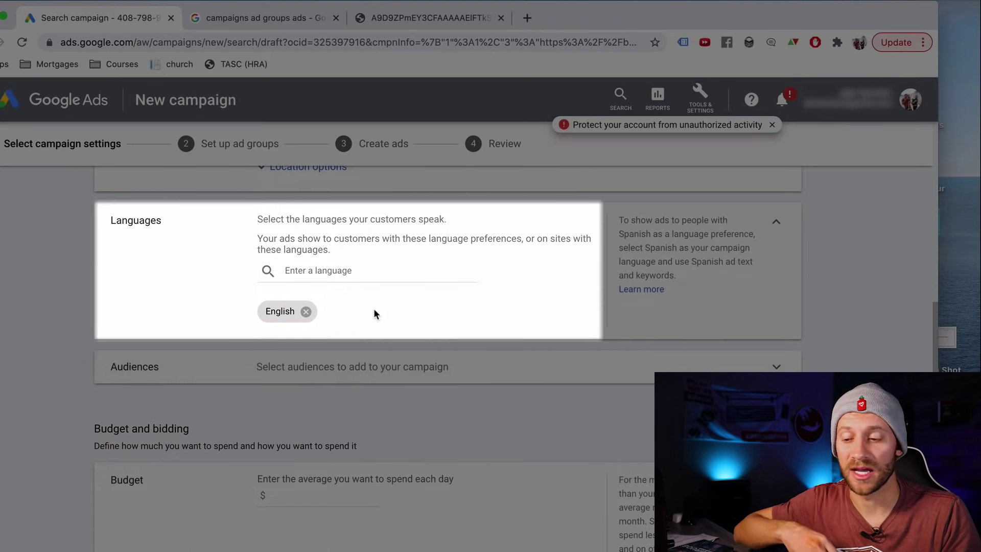
scroll(353, 378, down, 3)
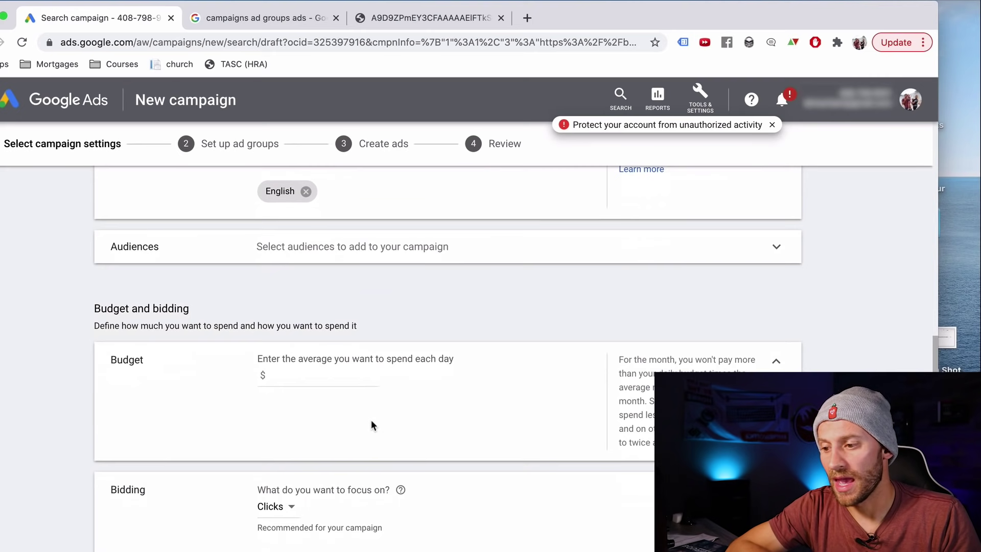
scroll(371, 424, down, 2)
scroll(371, 425, down, 1)
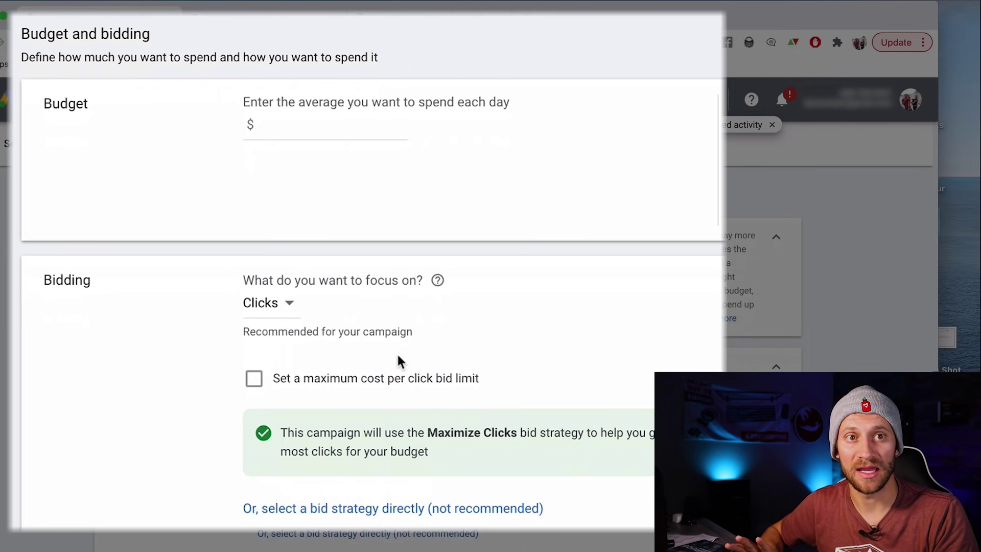
click(316, 125)
text(10)
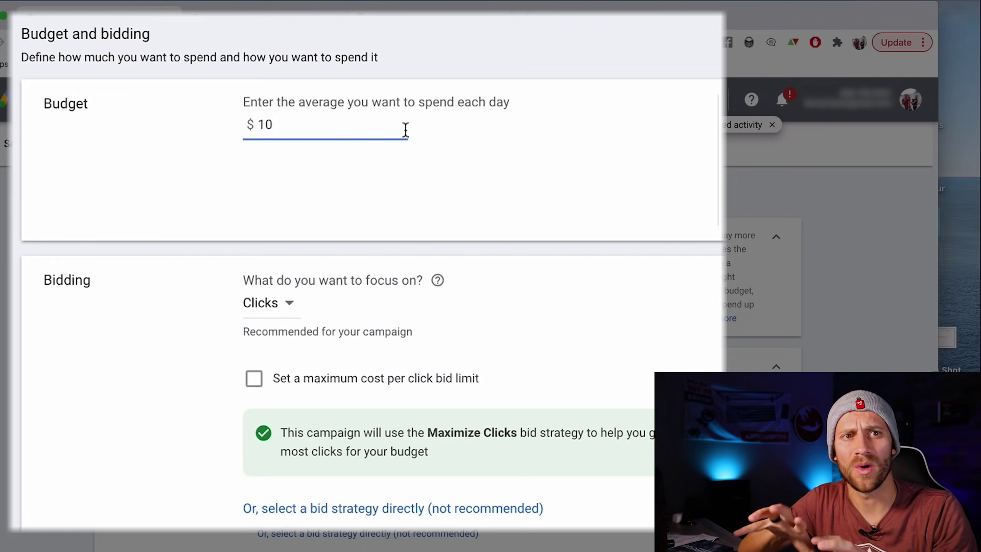
scroll(300, 293, down, 3)
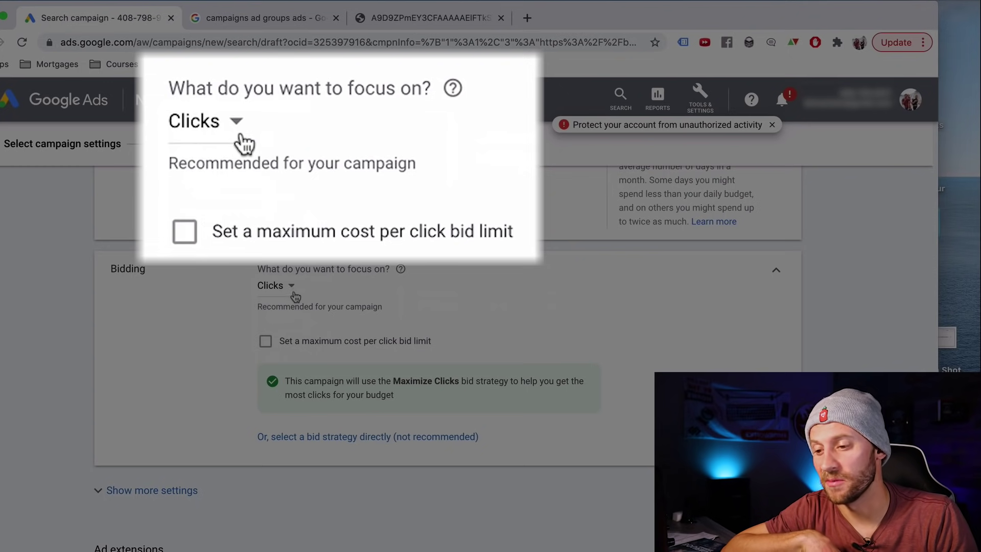
click(290, 287)
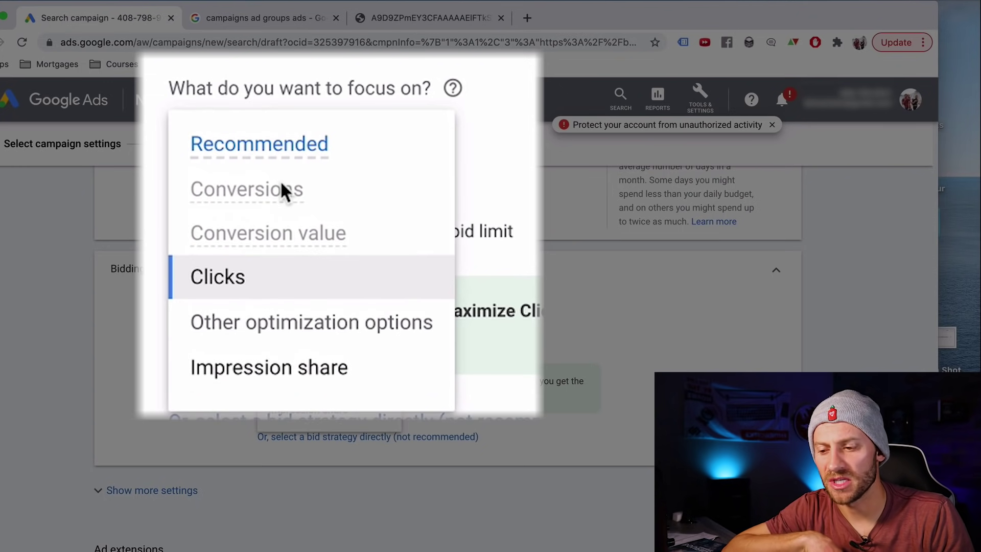
mouse_move(281, 183)
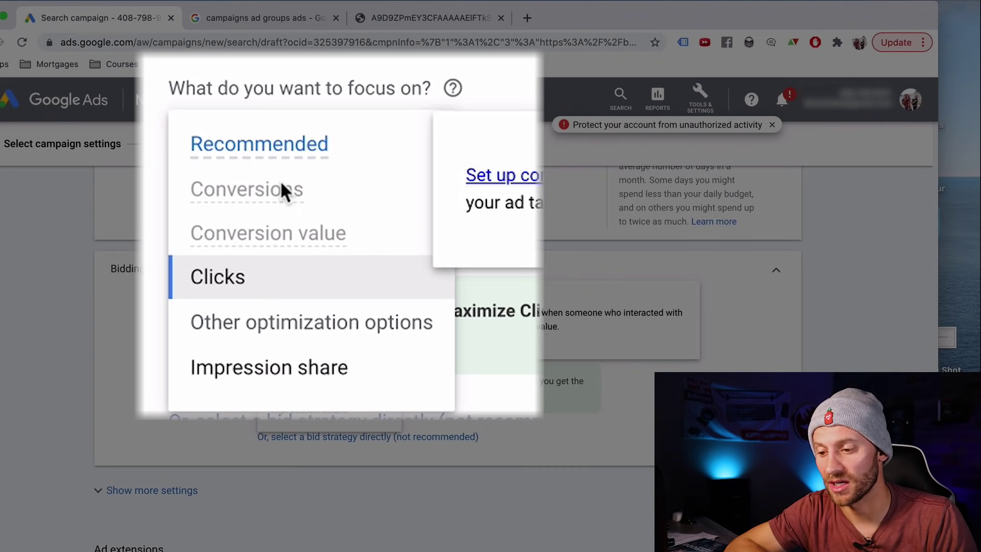
click(266, 276)
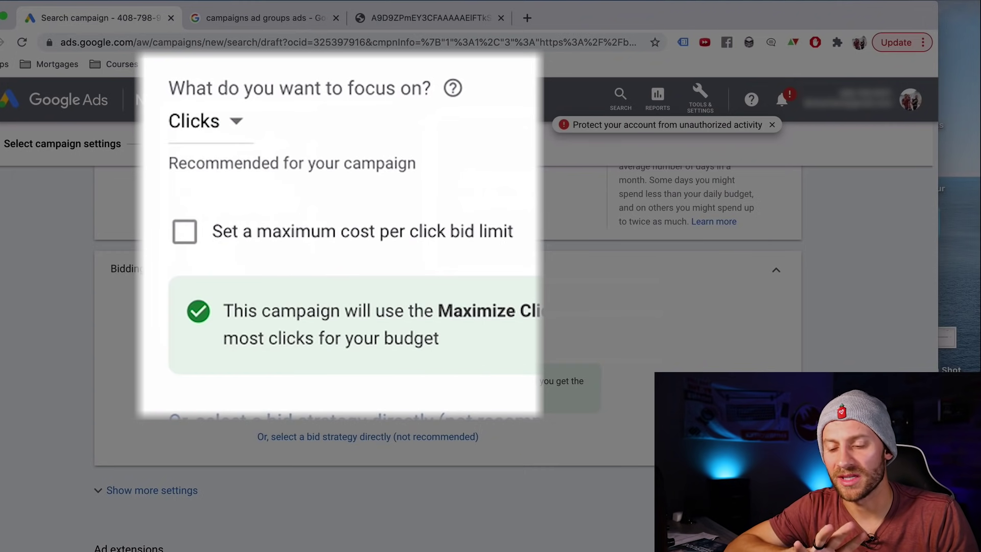
scroll(517, 301, up, 2)
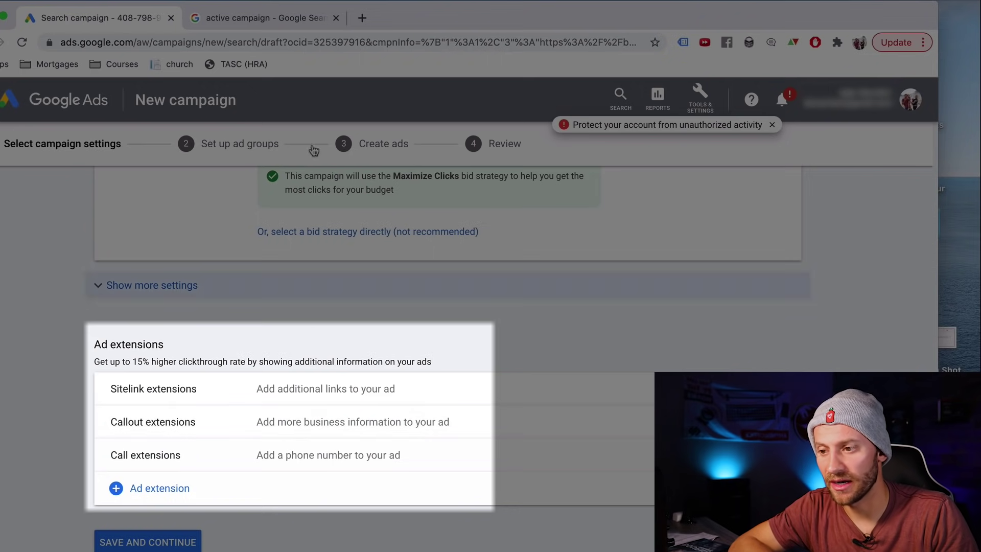
Switch to the 'active campaign - Google Search' browser tab
click(284, 21)
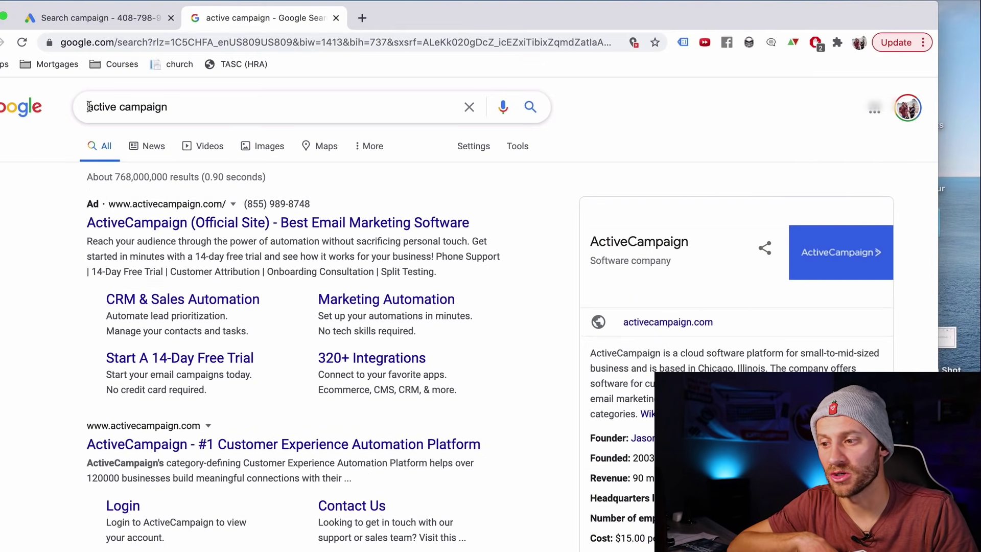
Select the 'active campaign' search query and dismiss the suggestions list
drag(86, 107, 195, 106)
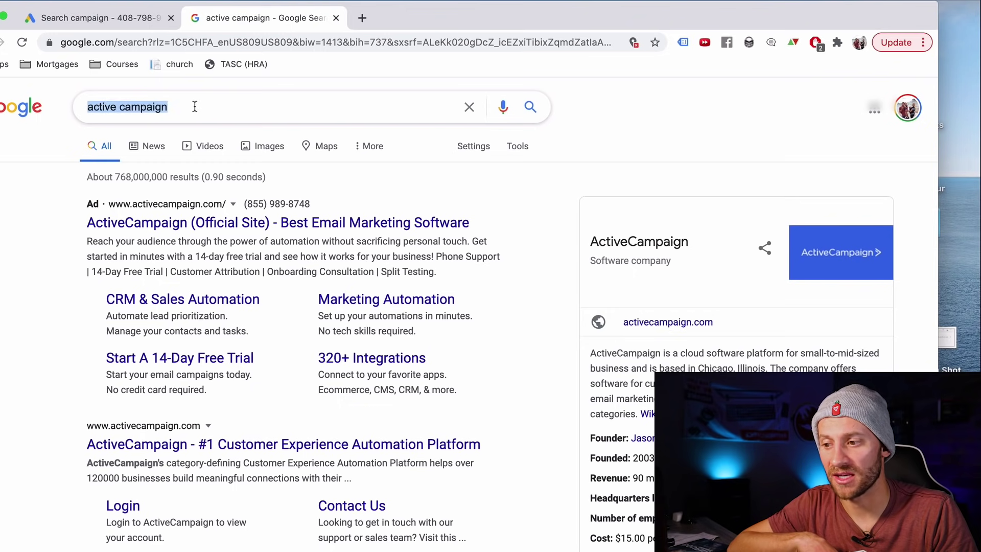
click(20, 193)
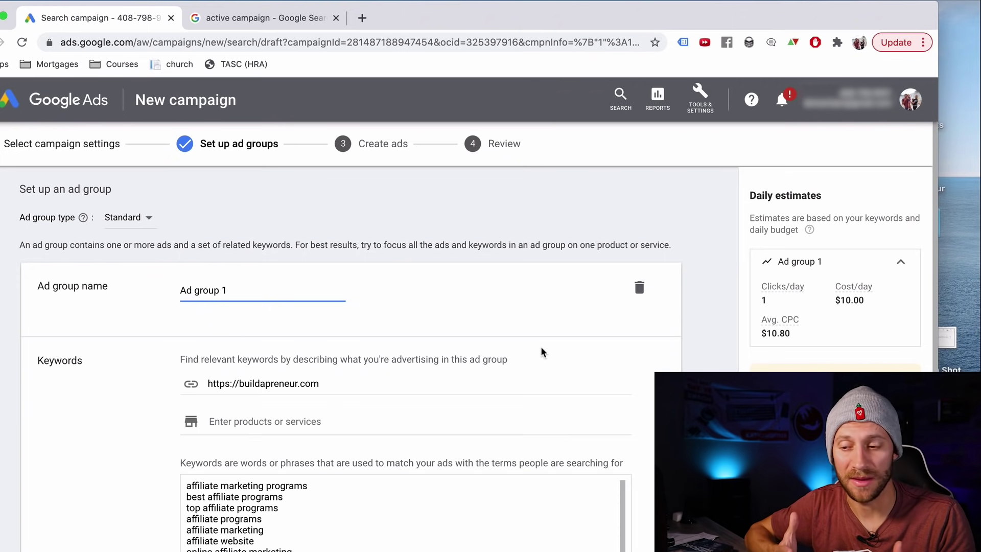
Replace the default first ad group name with Best Affiliate Course, removing a stray letter
triple_click(219, 289)
text(A)
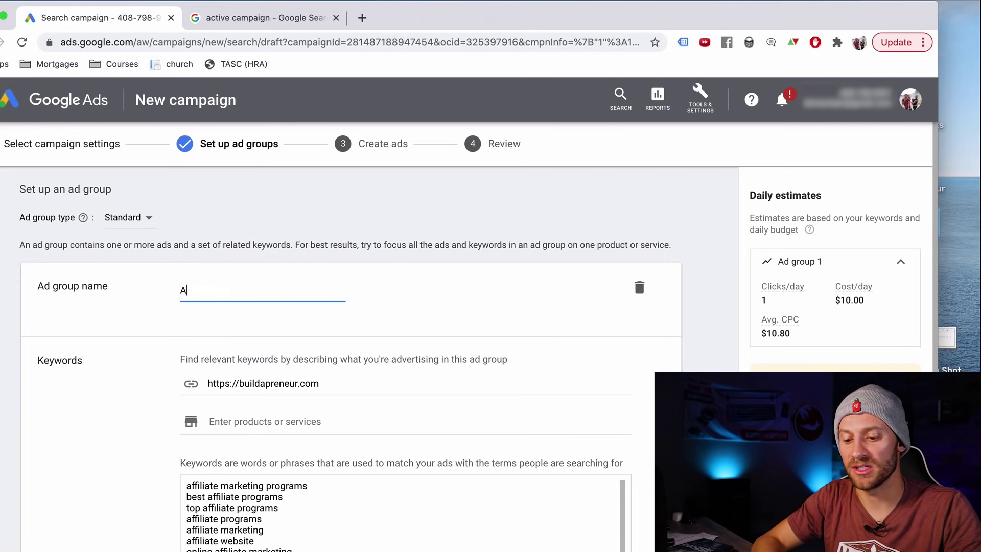
text(fffiliater Secrets)
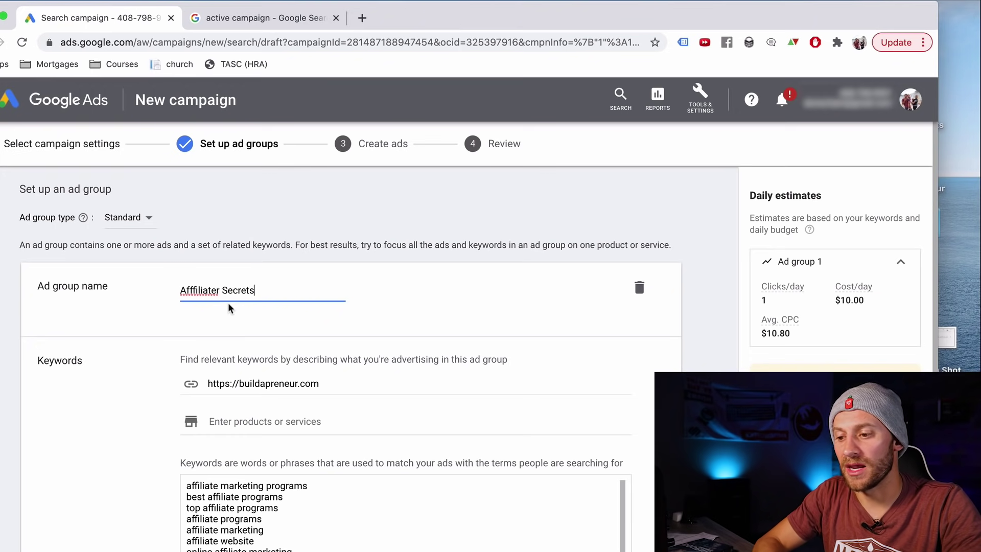
click(219, 290)
key(BackSpace)
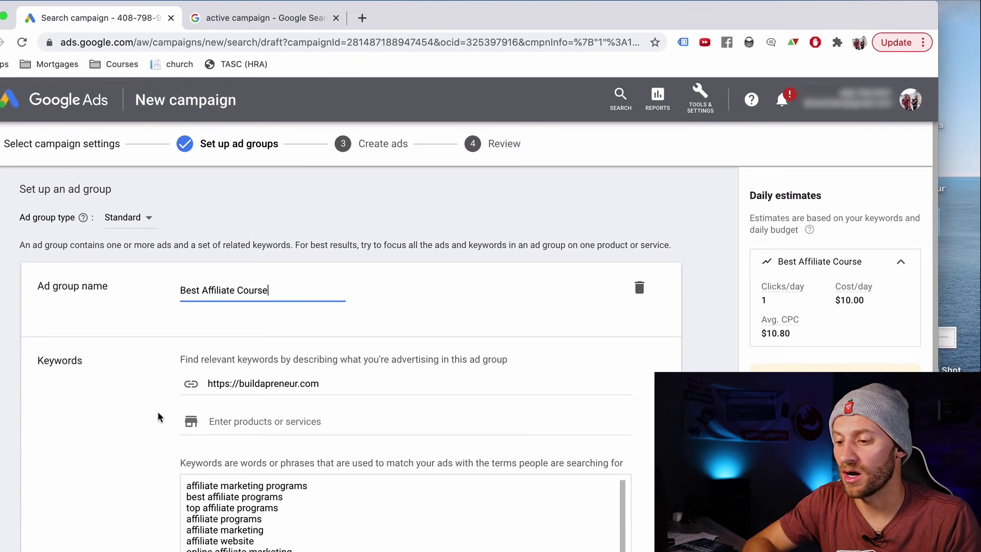
scroll(260, 411, down, 1)
scroll(260, 411, down, 10)
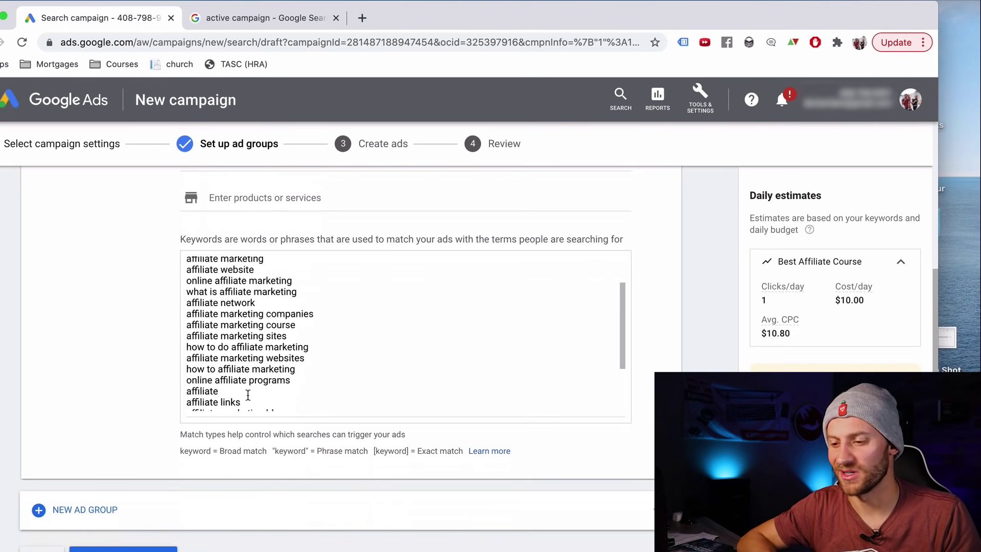
scroll(313, 380, up, 4)
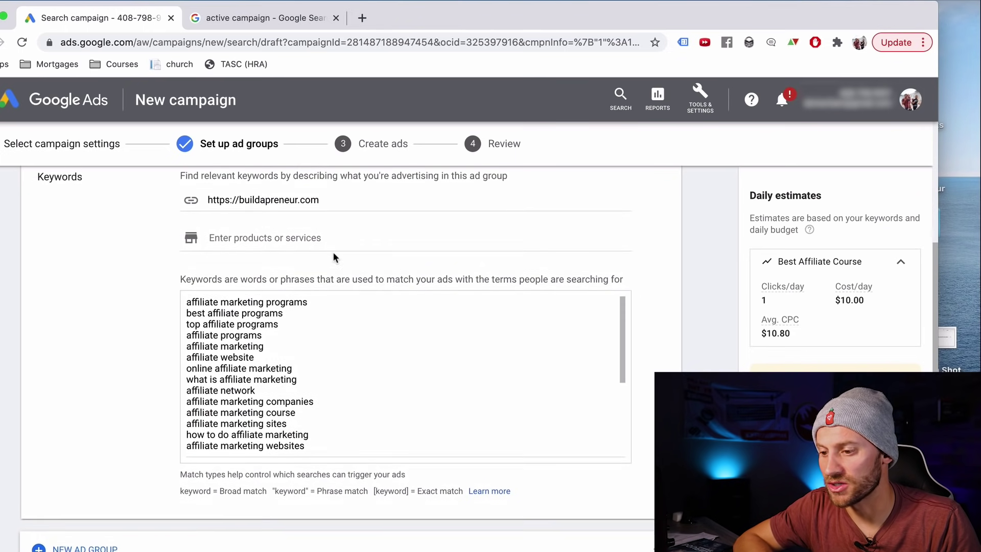
scroll(335, 257, down, 1)
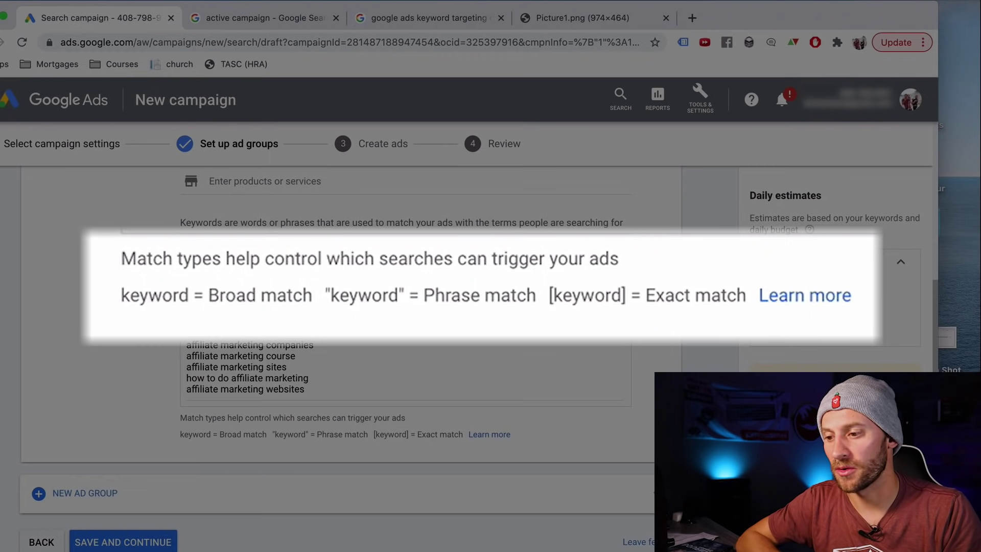
Add 'how to affiliate marketing' on a new line in the keyword list
click(306, 390)
key(Return)
text(how to affiliate marketing)
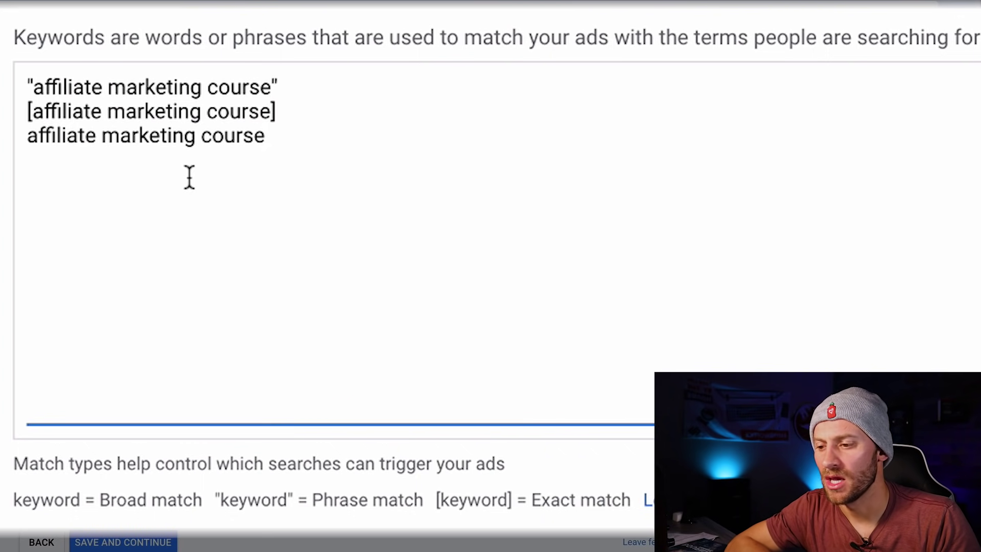
Insert blank lines after the phrase- and exact-match keywords, then highlight the phrase-match line
click(305, 84)
key(Return)
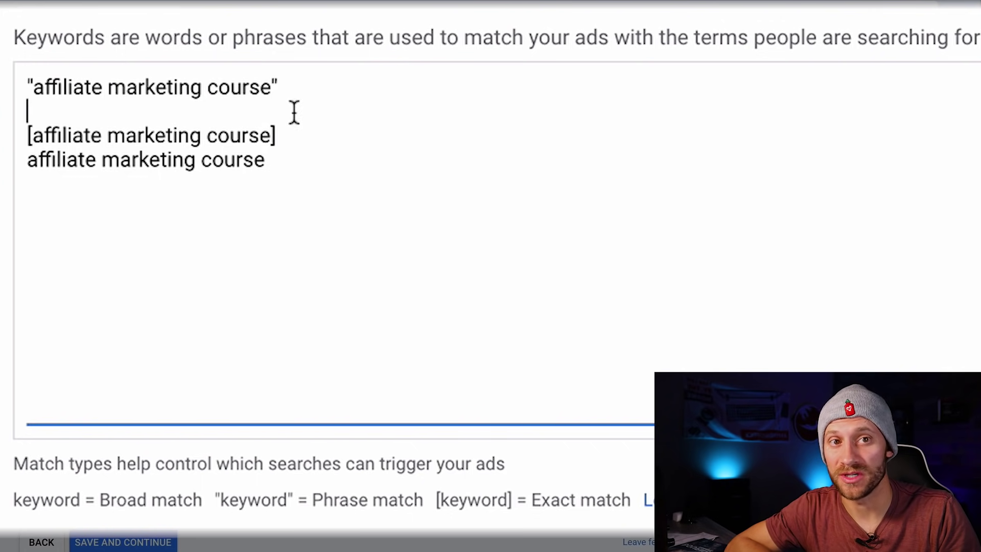
click(292, 136)
key(Return)
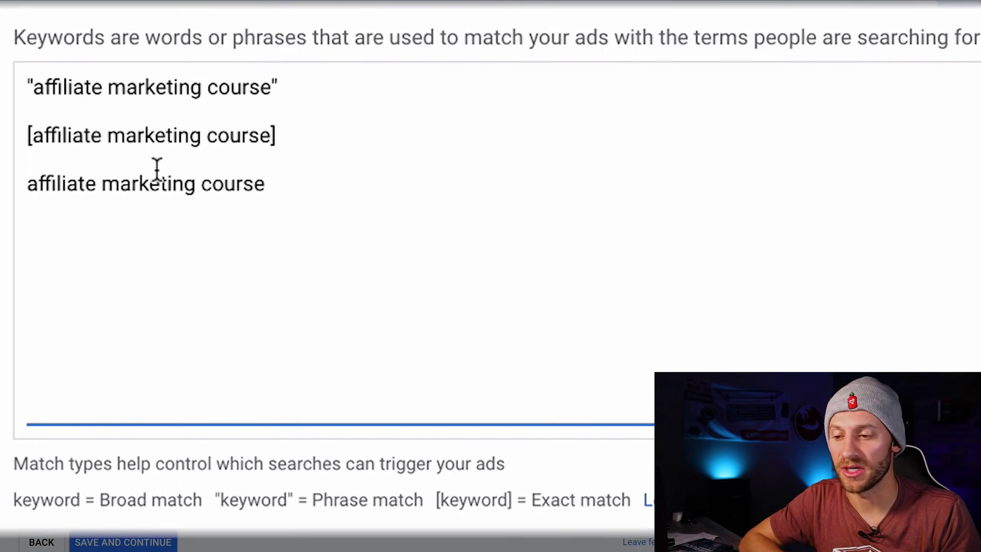
click(289, 83)
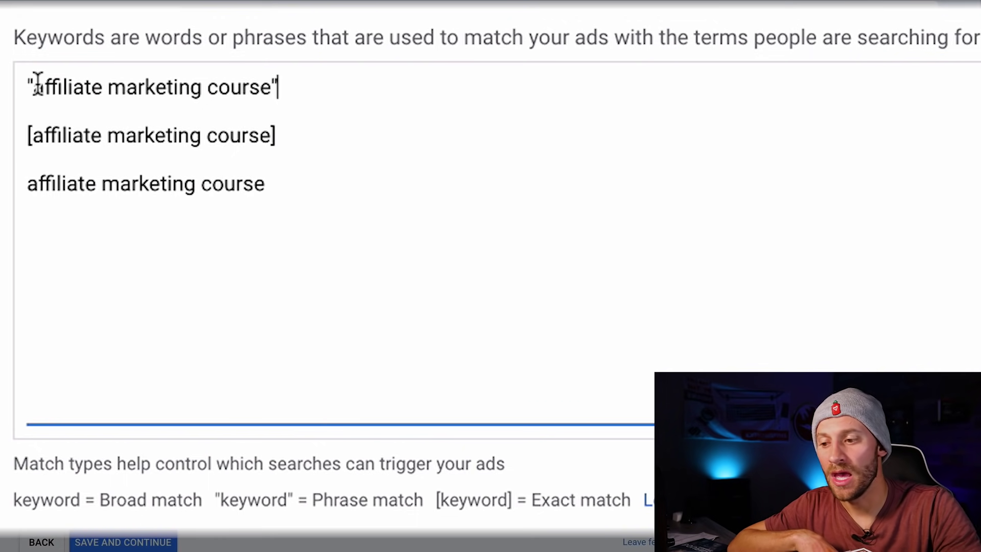
drag(34, 85, 268, 88)
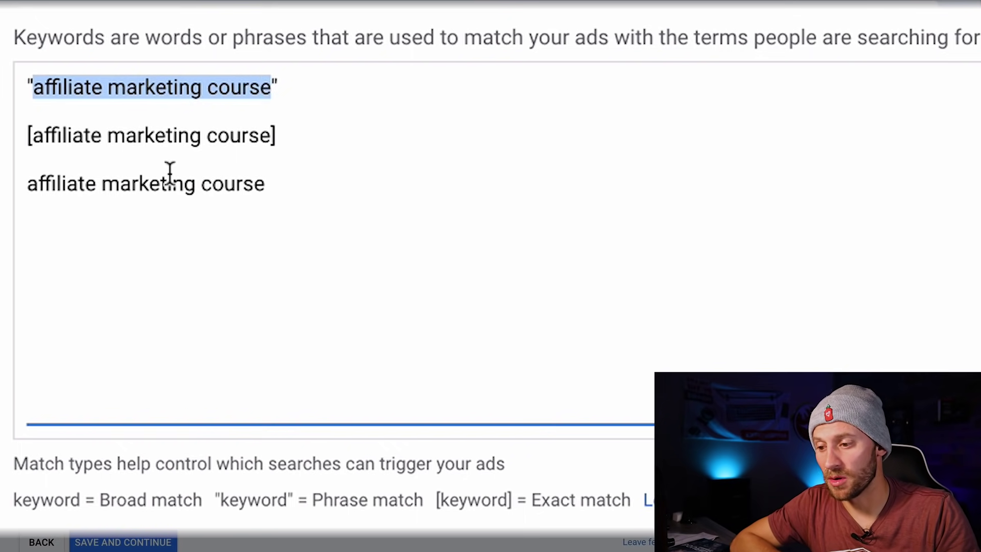
Remove the exact- and broad-match lines, leaving only phrase-match "affiliate marketing course"
click(32, 148)
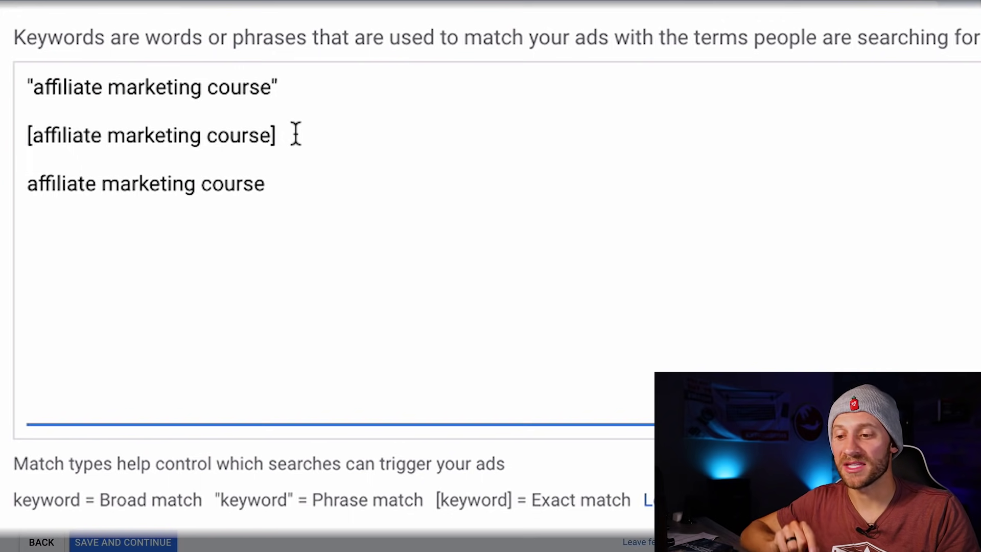
drag(296, 134, 25, 134)
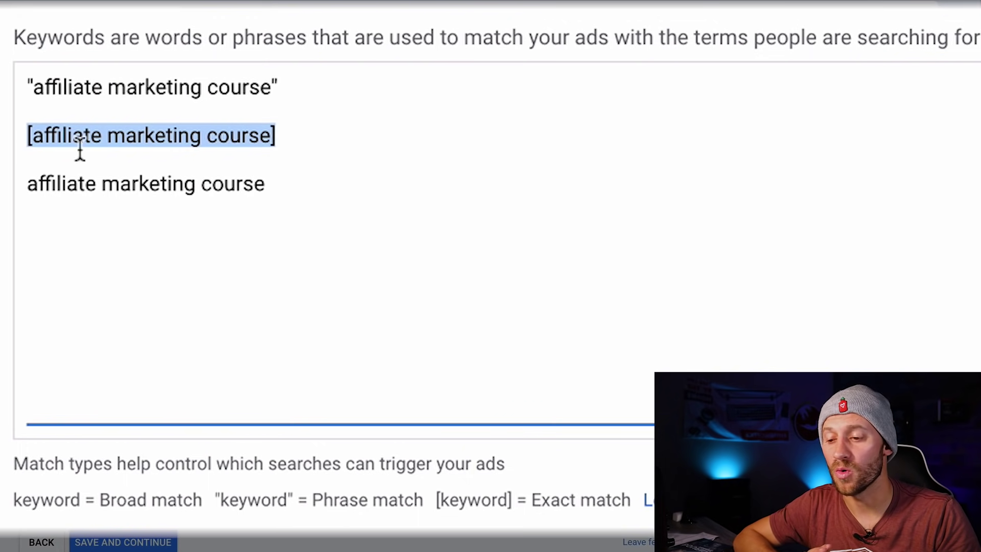
drag(224, 184, 236, 184)
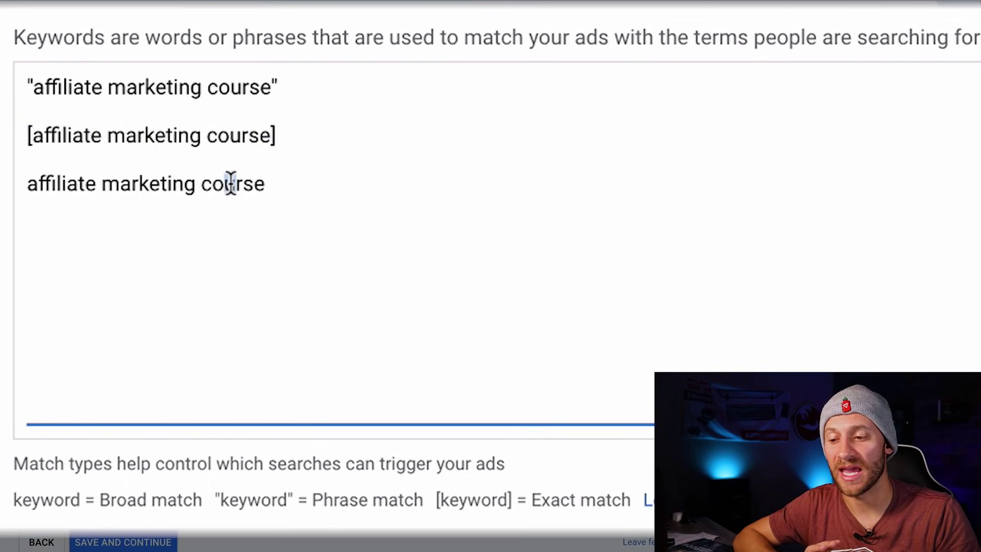
click(440, 225)
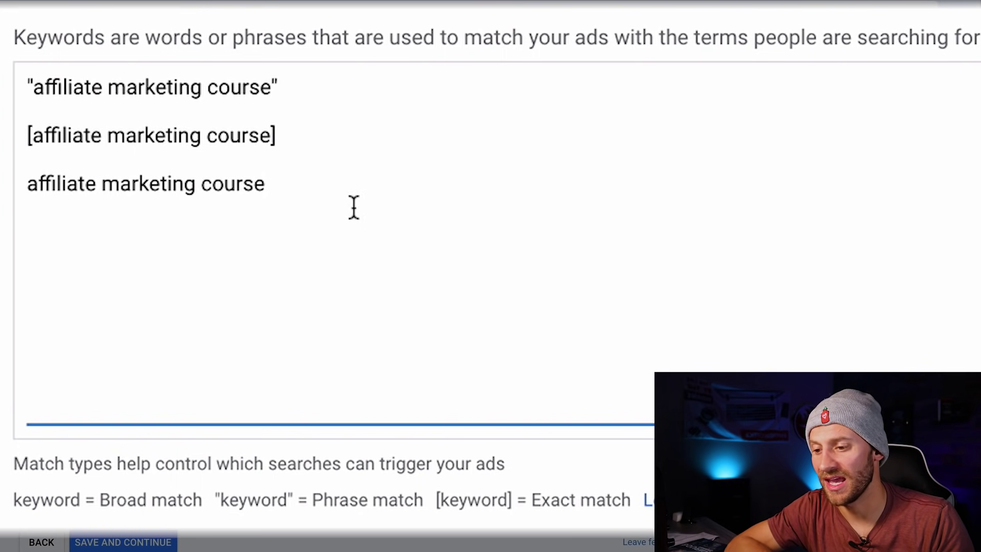
drag(265, 186, 26, 197)
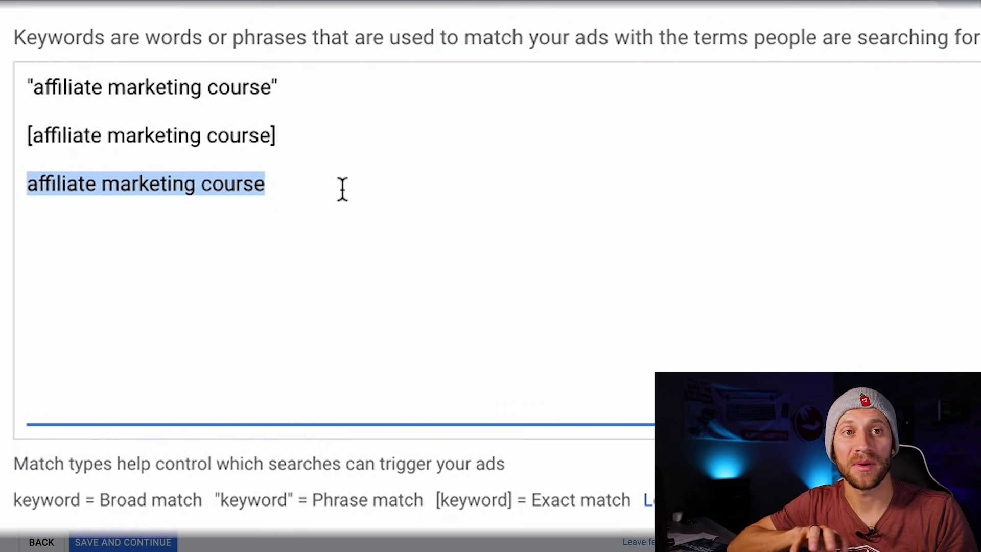
click(27, 184)
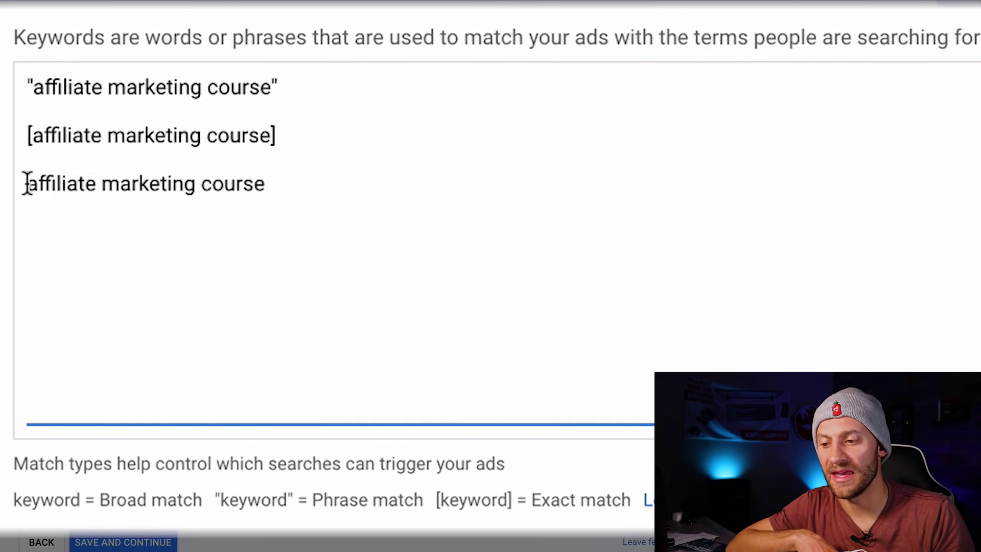
drag(27, 184, 195, 201)
click(254, 206)
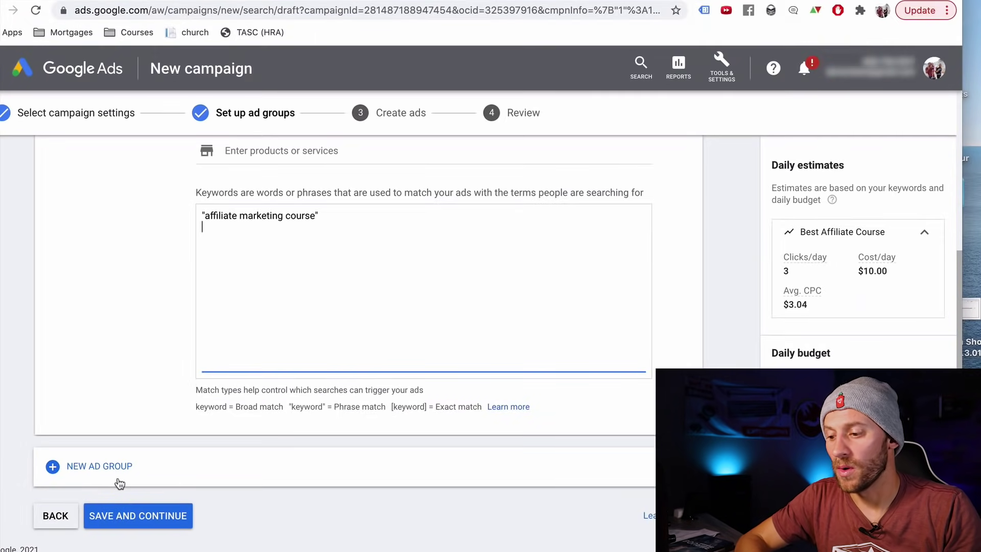
Add a second ad group and name it after the person, correcting a typo
click(114, 465)
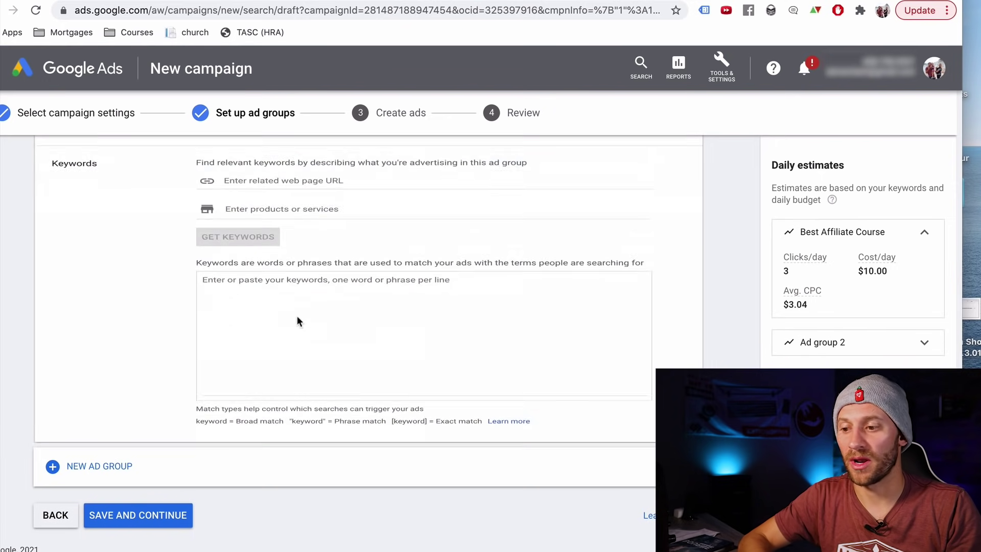
scroll(381, 179, up, 3)
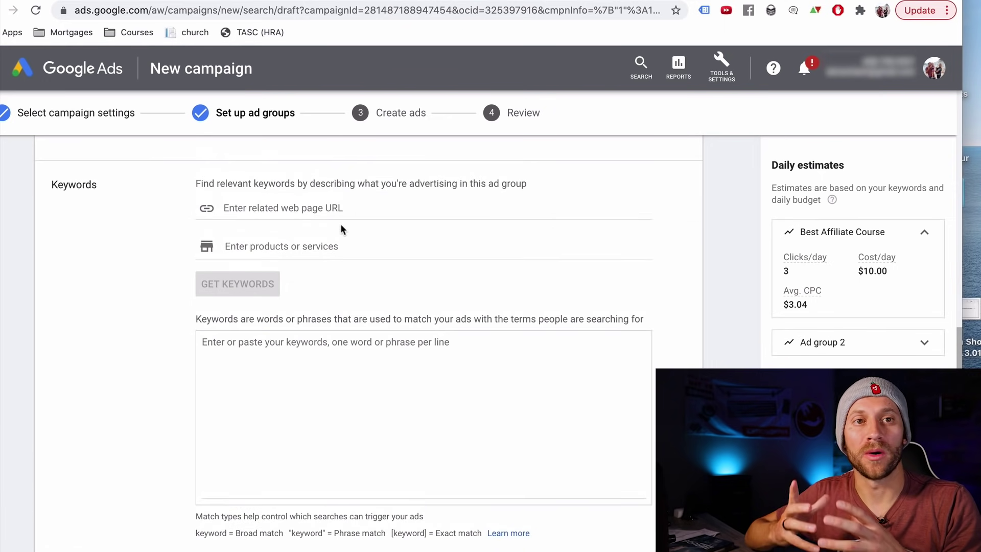
scroll(342, 229, up, 5)
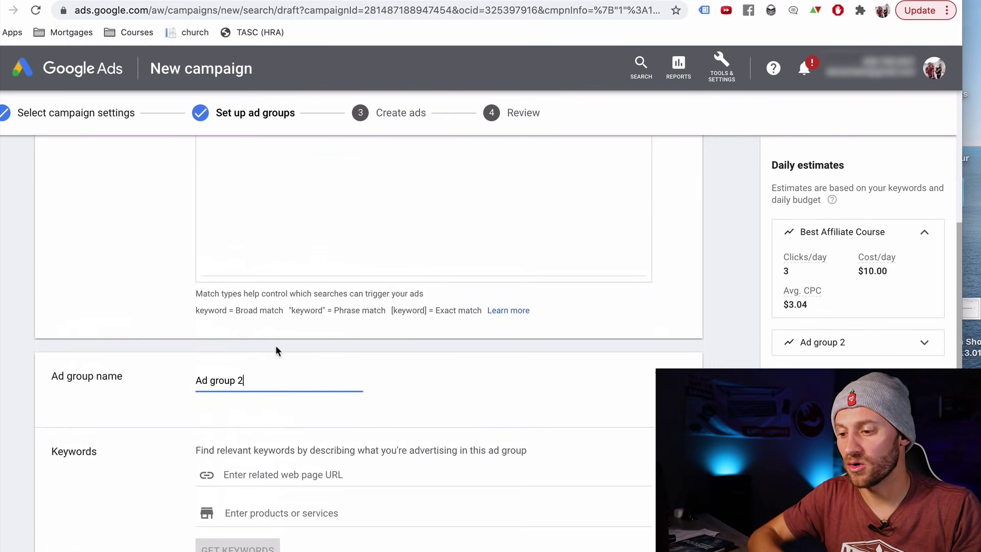
click(228, 390)
triple_click(227, 381)
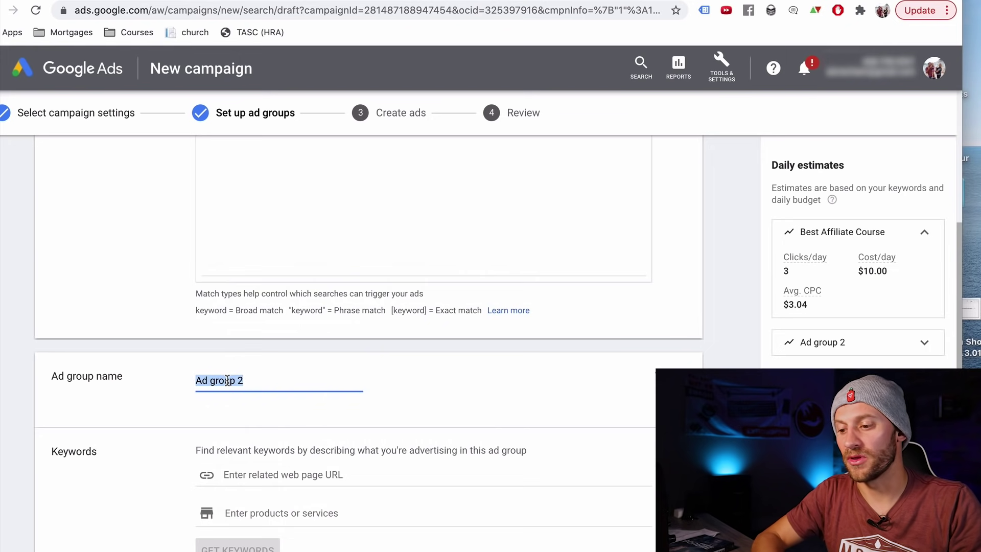
text(Spencer Mechham)
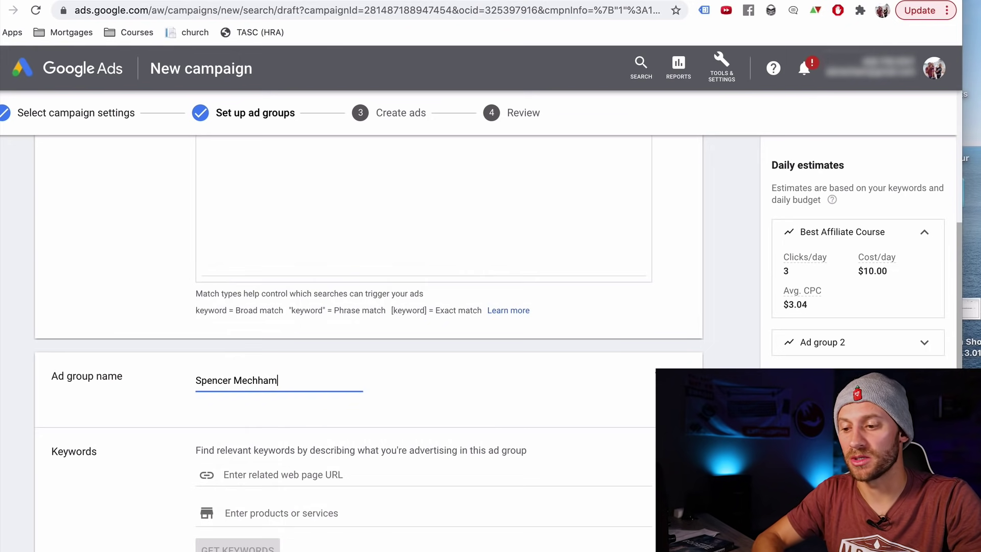
key(BackSpace)
key(BackSpace)
key(BackSpace)
text(am)
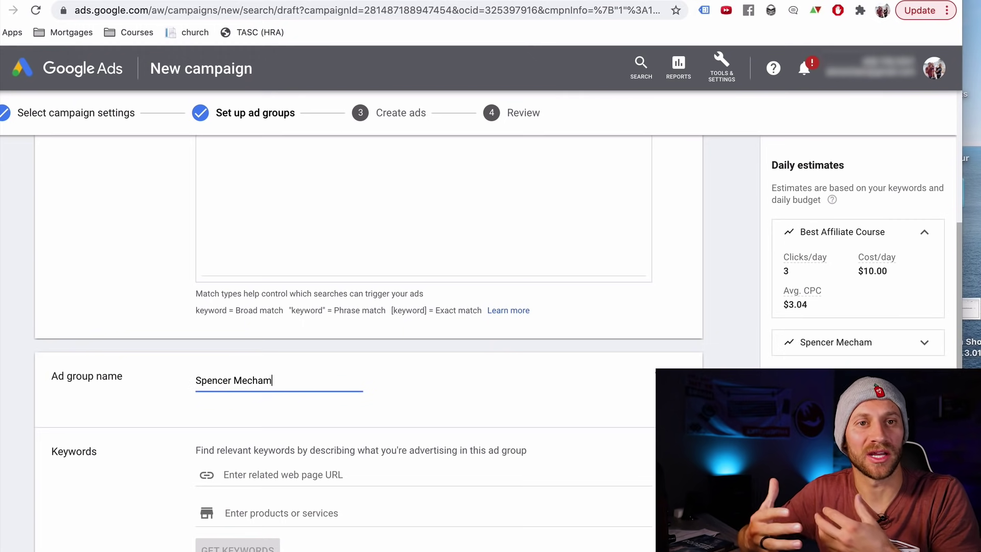
Enter the person's name in brackets as the group's exact-match keyword
scroll(3, 400, down, 2)
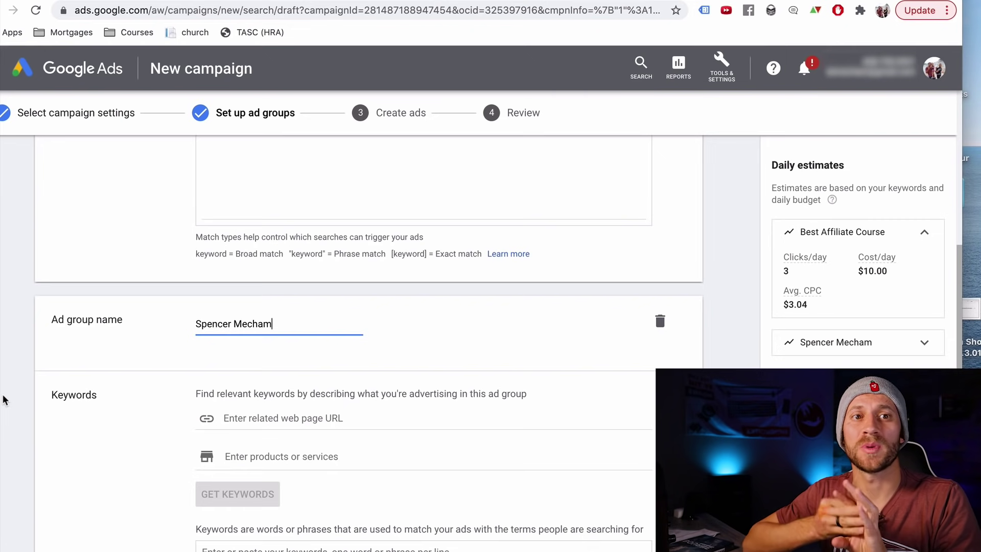
scroll(2, 400, down, 10)
text([spencer mecham])
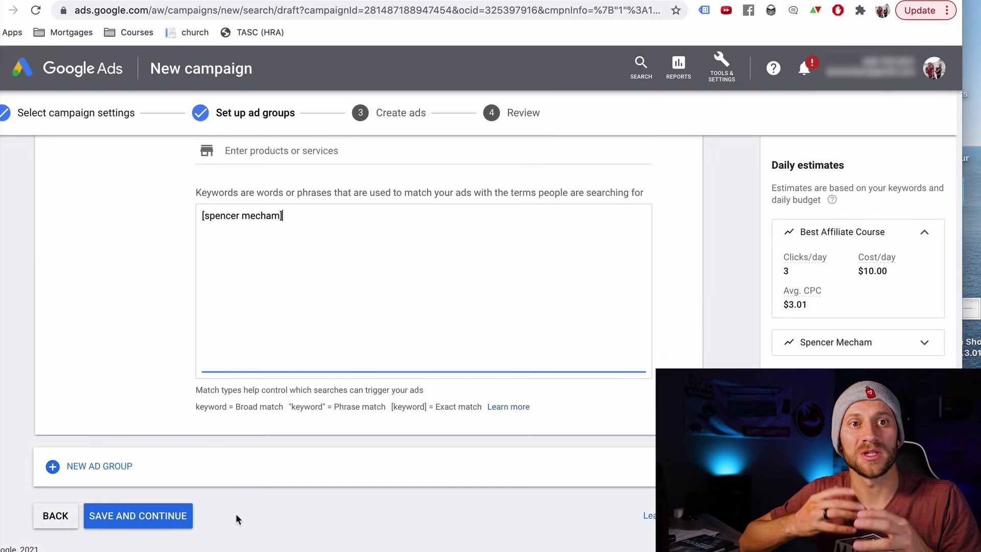
Save the ad groups, move to Create ads, and clear the first two sample headlines
click(167, 514)
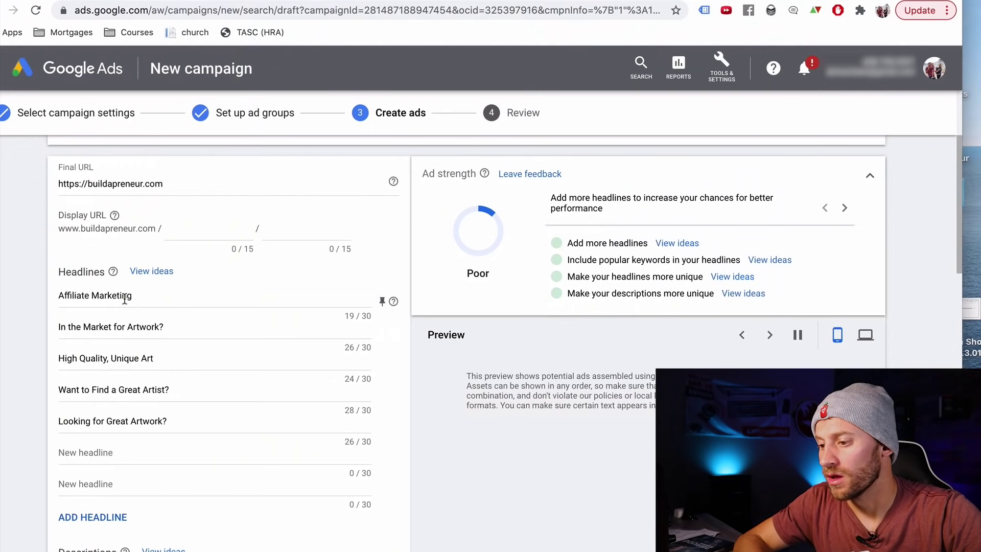
key(Tab)
key(BackSpace)
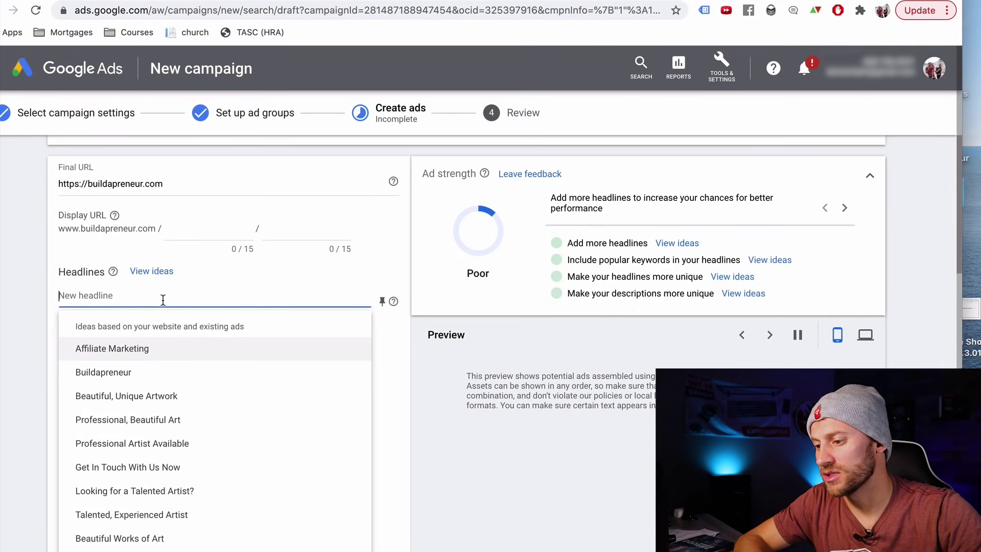
click(400, 354)
drag(191, 327, 44, 328)
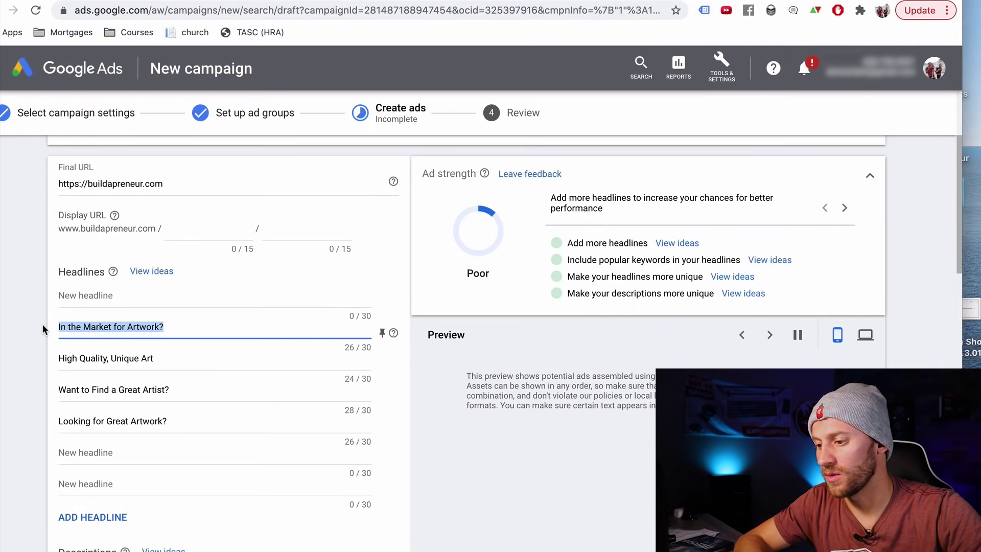
key(BackSpace)
Clear the third sample headline and select the fourth headline's text
click(418, 416)
drag(220, 378, 48, 358)
key(BackSpace)
click(433, 415)
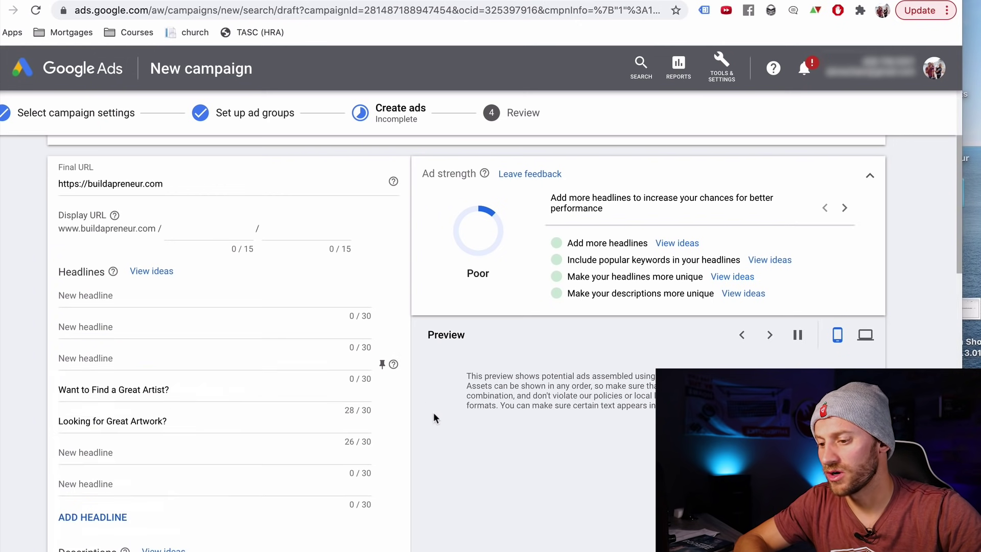
drag(208, 389, 39, 394)
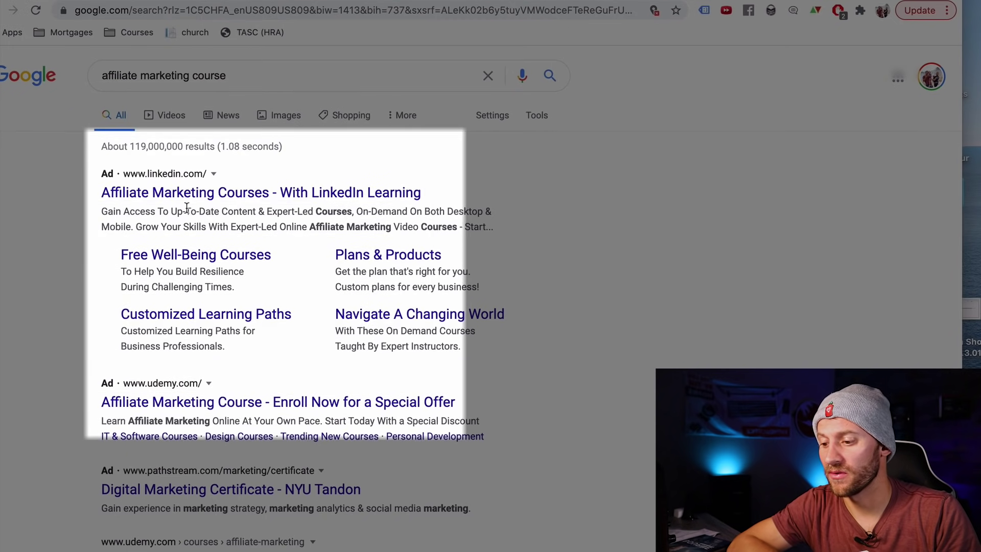
Review the competitor ads for 'affiliate marketing course', highlighting the LinkedIn ad's description text
scroll(186, 207, down, 1)
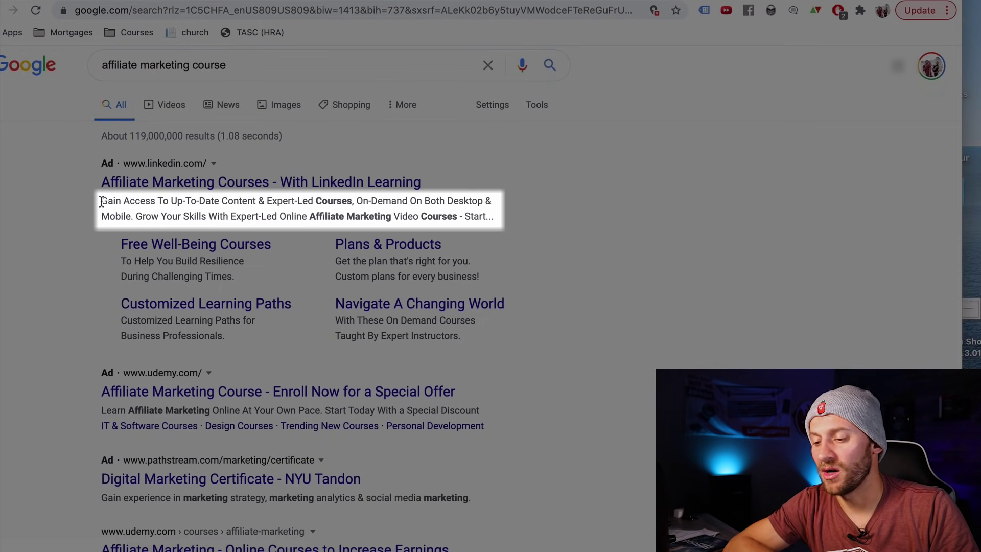
drag(101, 201, 474, 229)
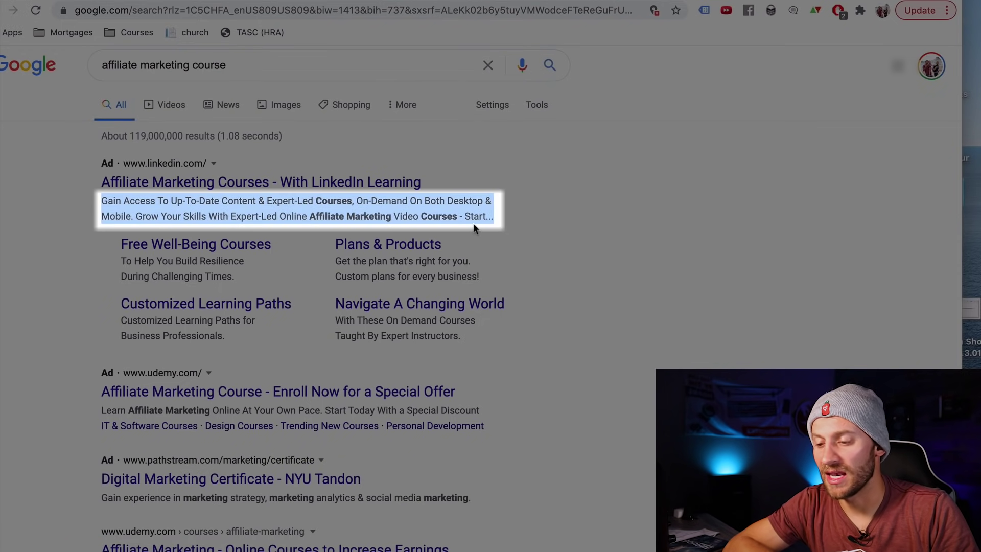
scroll(344, 324, down, 1)
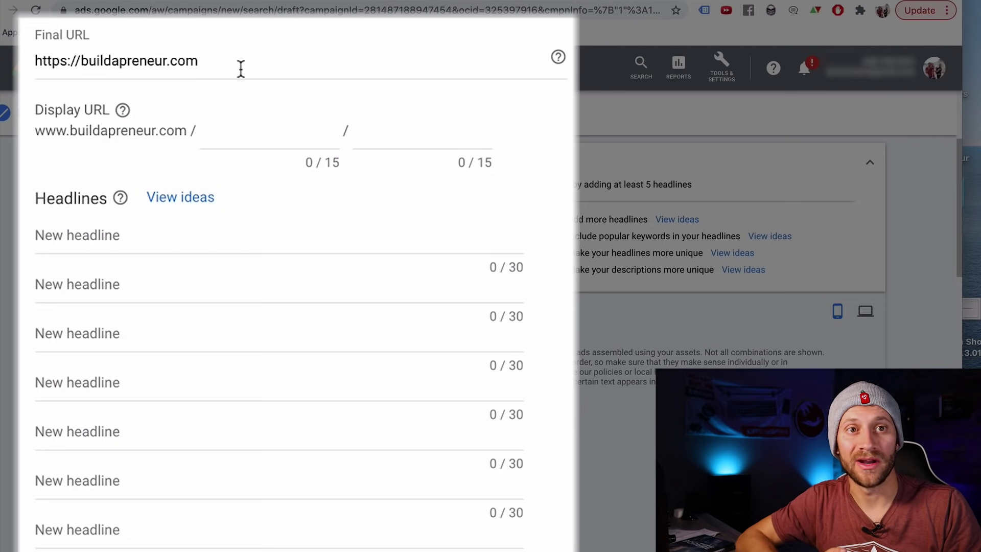
click(220, 64)
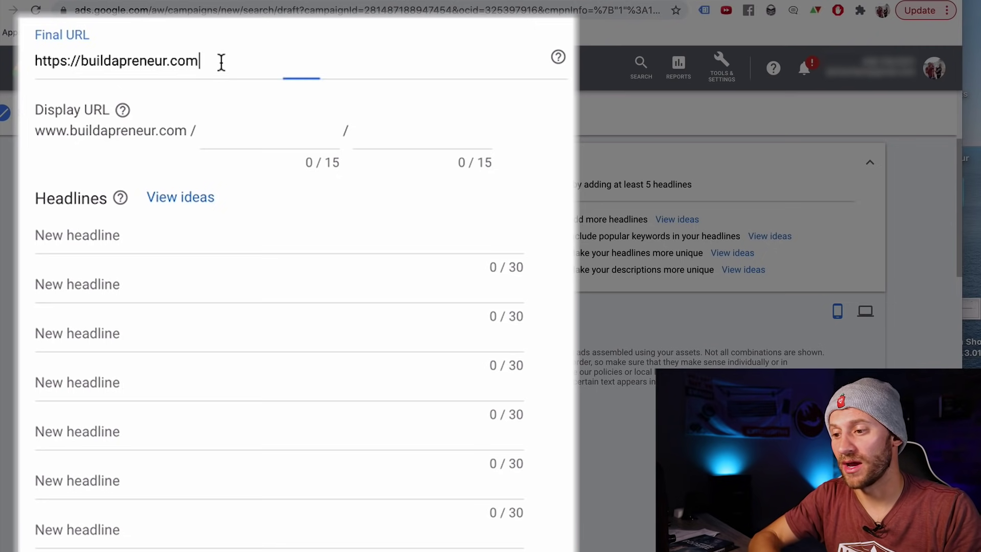
text(/affiliate-secrets)
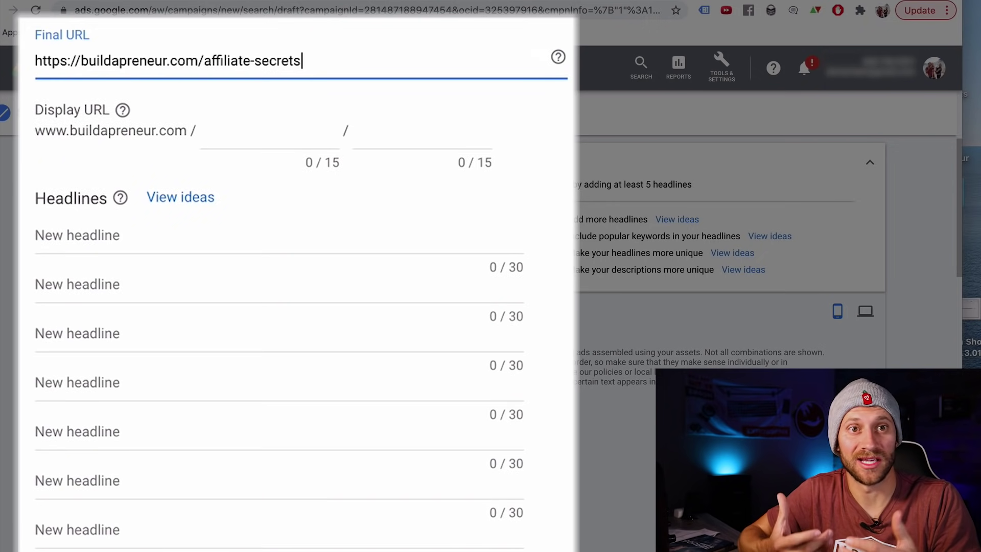
scroll(153, 107, down, 1)
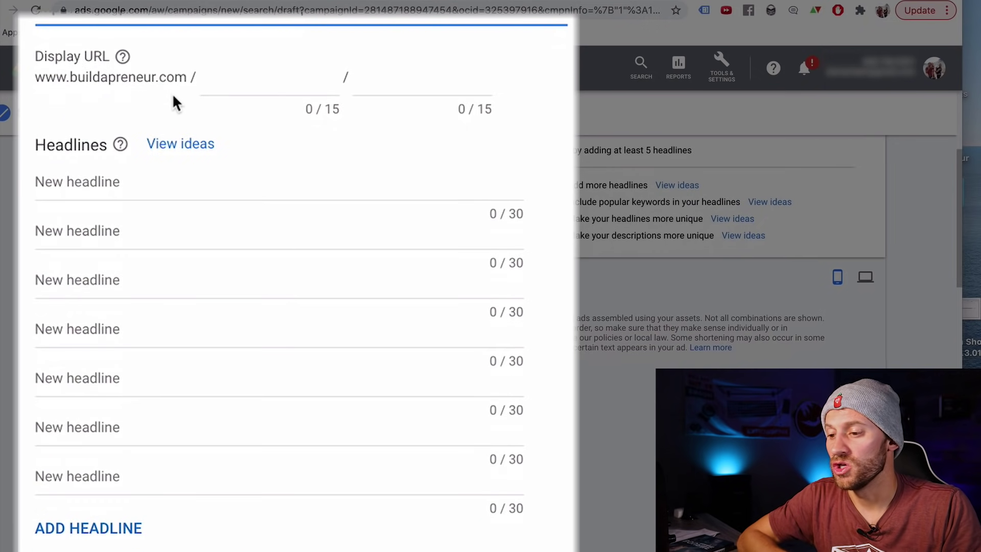
scroll(174, 102, up, 1)
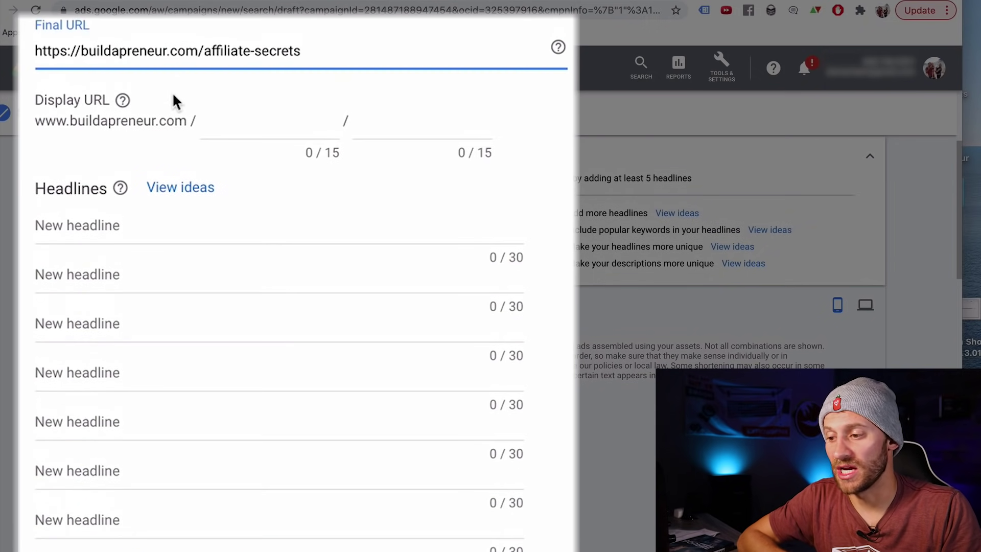
Set the display URL paths to 'affiliate' and 'secrets'
click(237, 123)
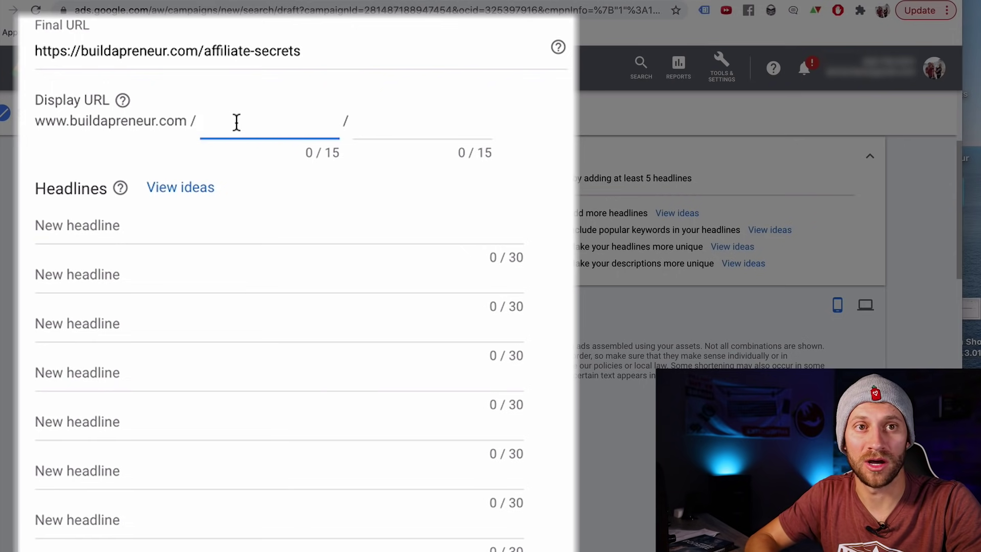
text(afffiliate-)
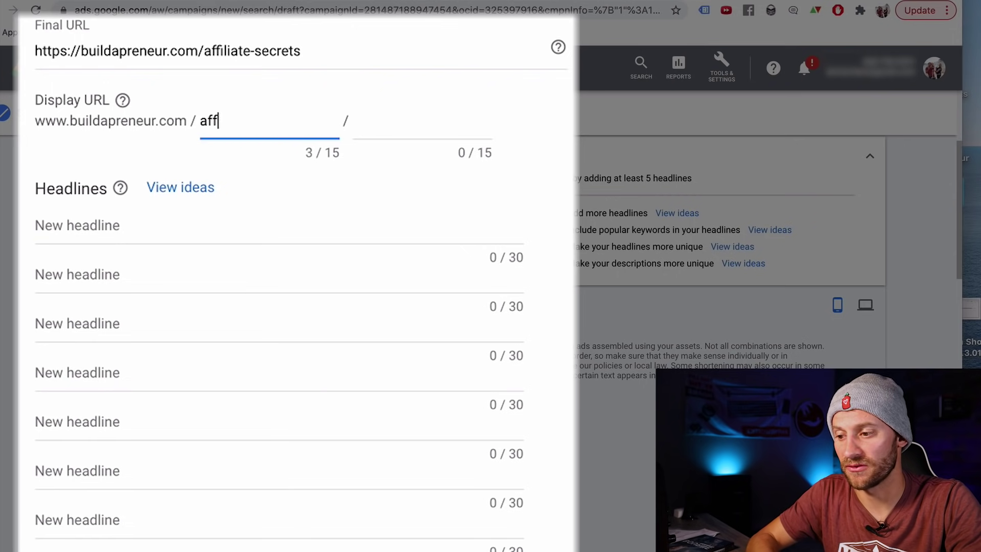
key(BackSpace)
key(BackSpace)
key(BackSpace)
key(BackSpace)
key(BackSpace)
key(BackSpace)
key(BackSpace)
key(BackSpace)
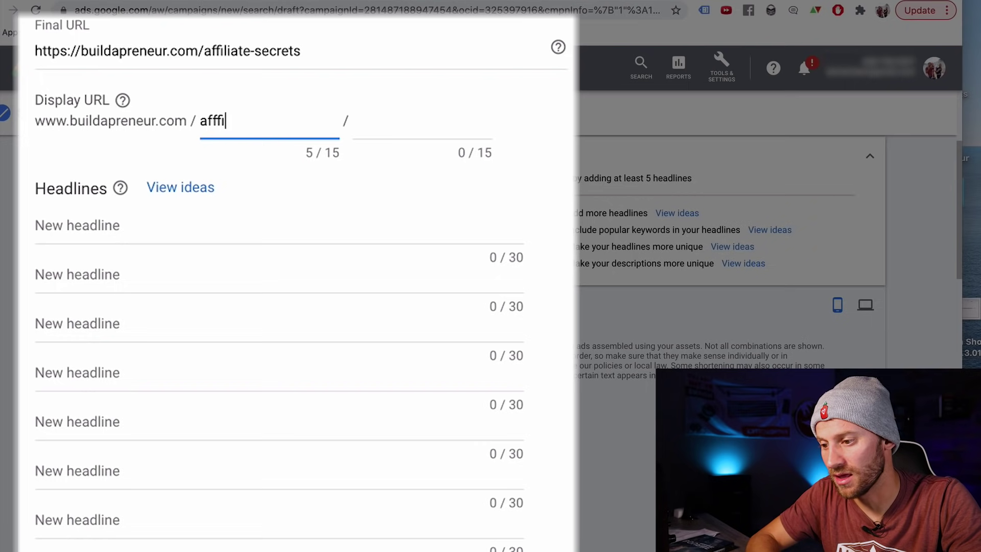
text(iliate-sec)
text(rets)
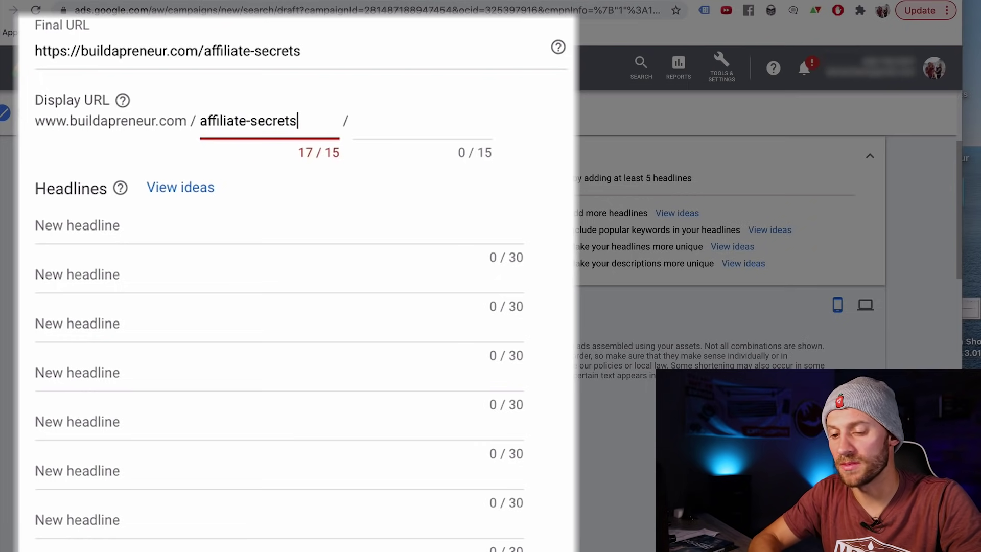
key(Tab)
scroll(476, 408, up, 3)
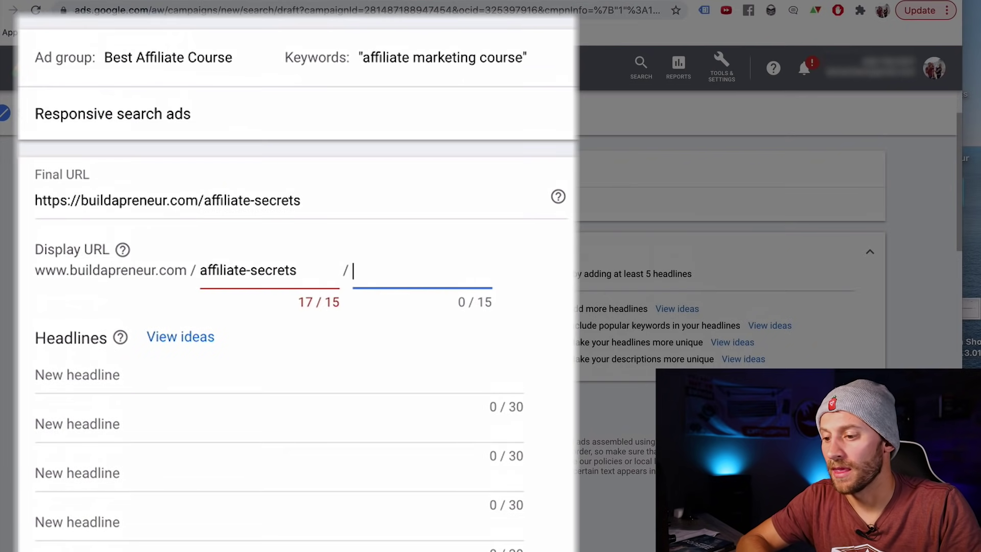
click(314, 256)
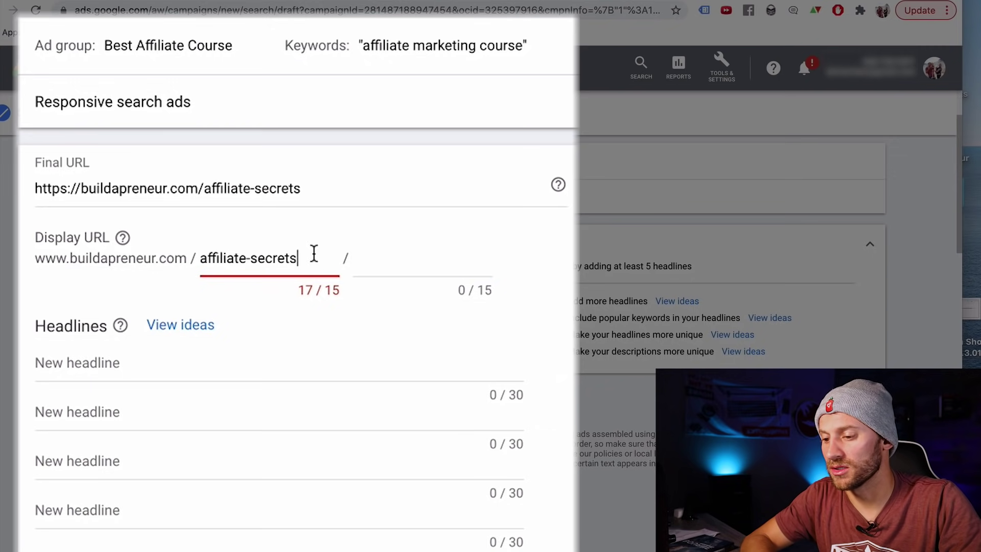
key(BackSpace)
key(BackSpace)
key(BackSpace)
key(BackSpace)
key(BackSpace)
key(BackSpace)
key(BackSpace)
key(BackSpace)
click(398, 256)
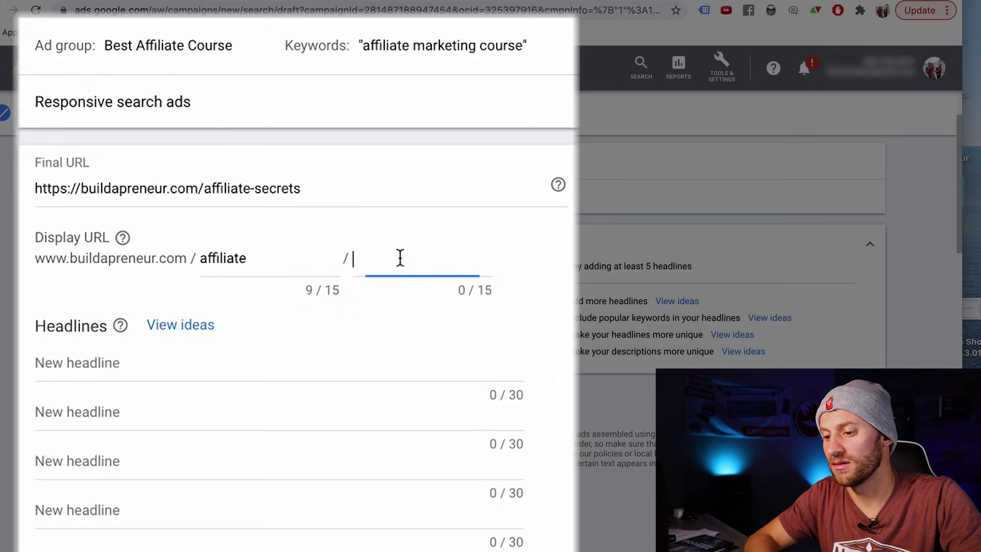
text(secrets)
click(416, 314)
scroll(431, 364, down, 2)
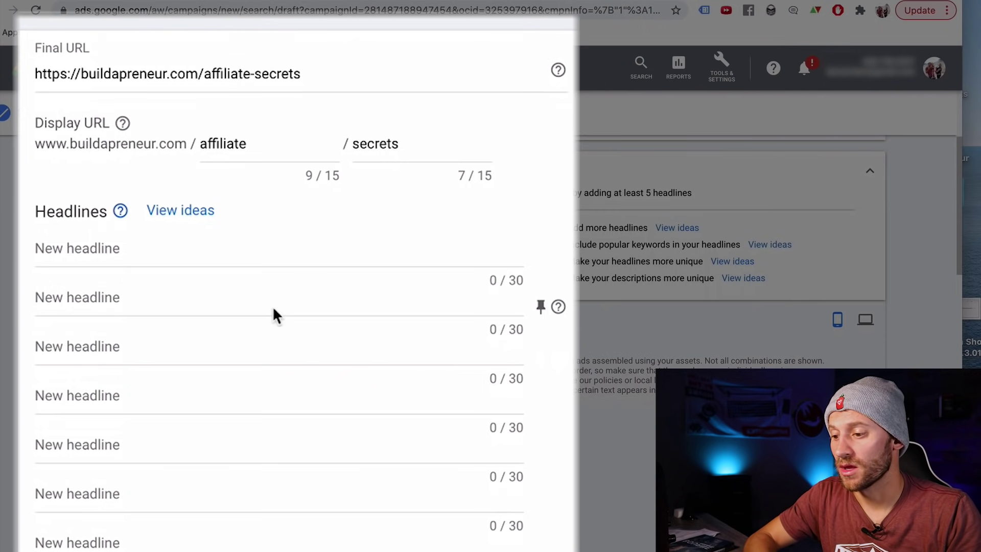
Enter headlines 'Affiliate Marketing Course' and 'Hundreds Of 5-Star Reviews', capitalizing 'Of'
click(187, 253)
text(Affiliate Marketing Course)
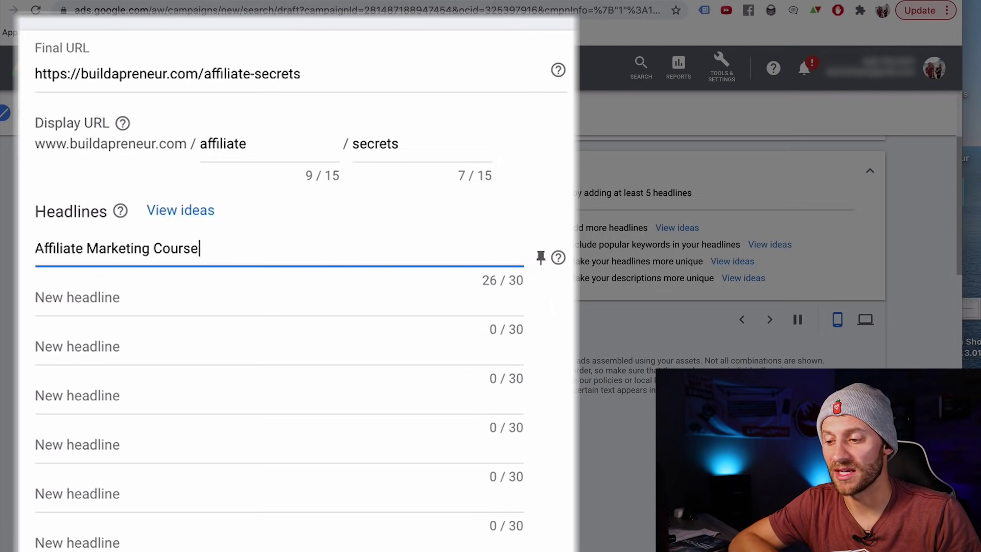
click(136, 300)
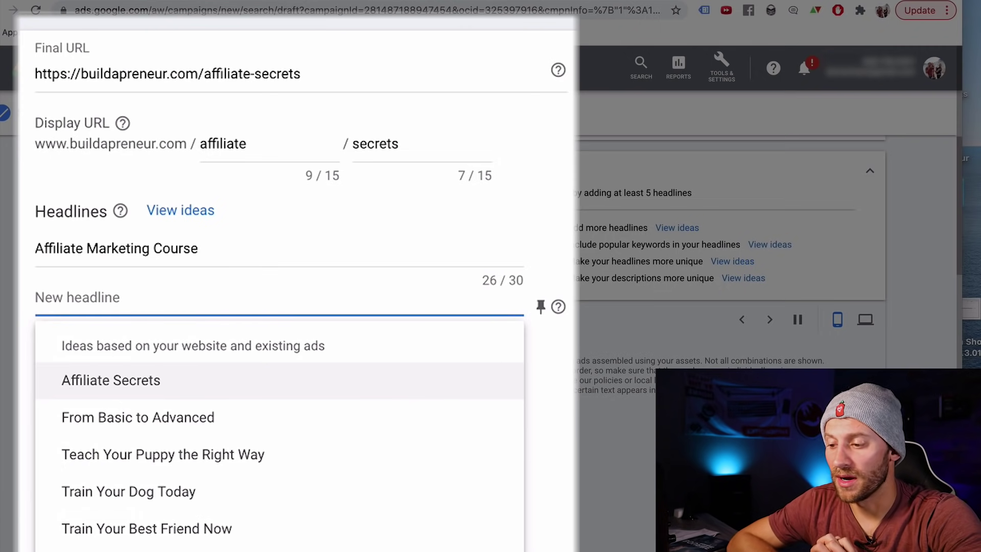
text(Hundreds of f)
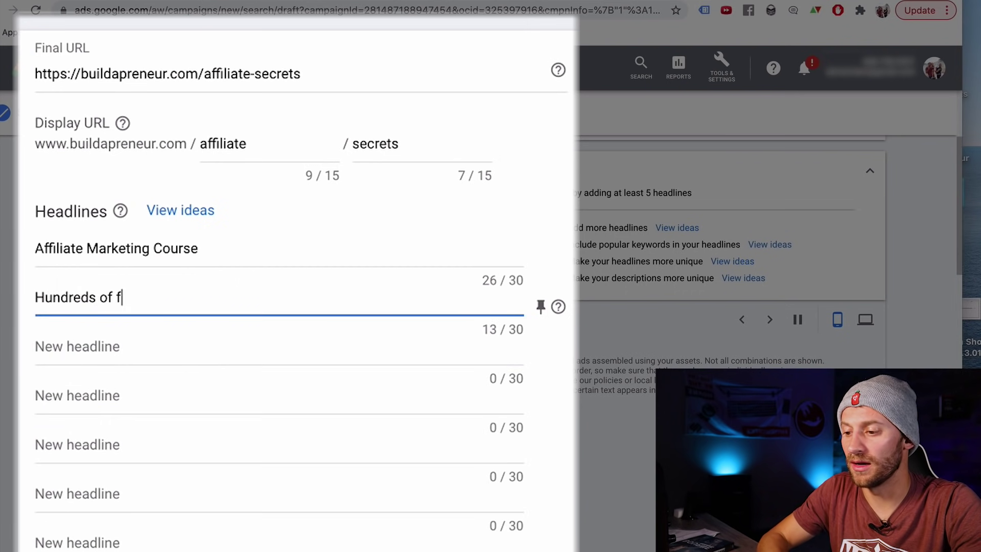
key(BackSpace)
text(5-S)
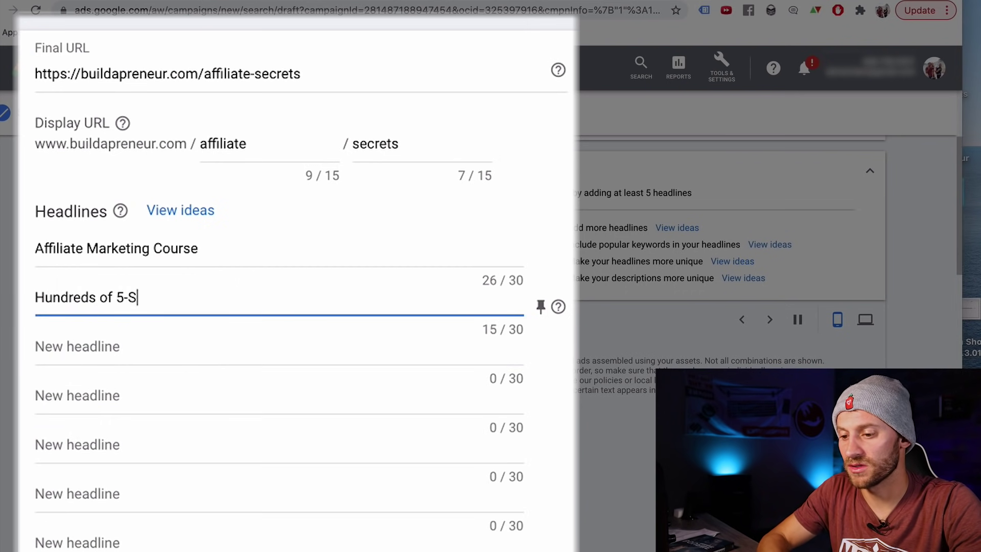
text(tar Reviews)
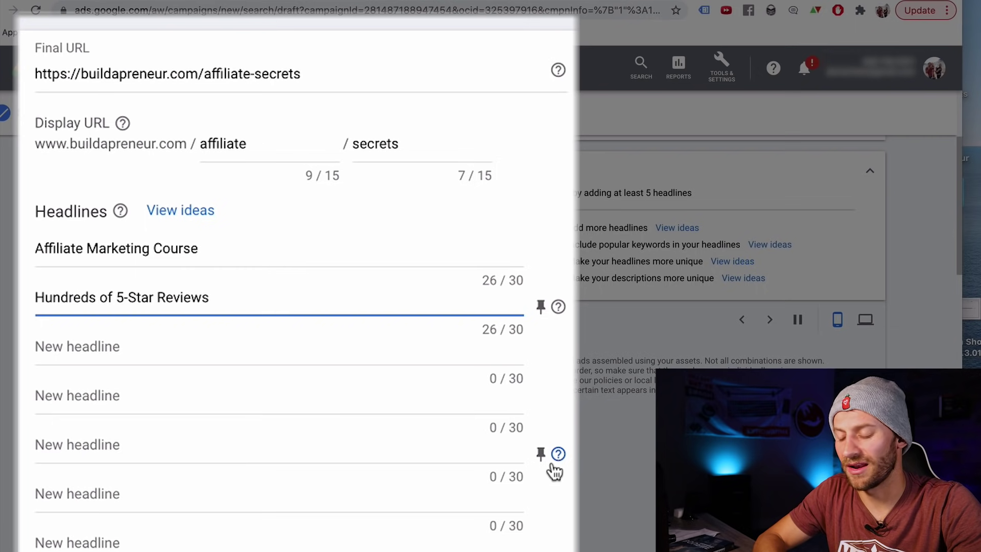
click(106, 297)
key(BackSpace)
text(O)
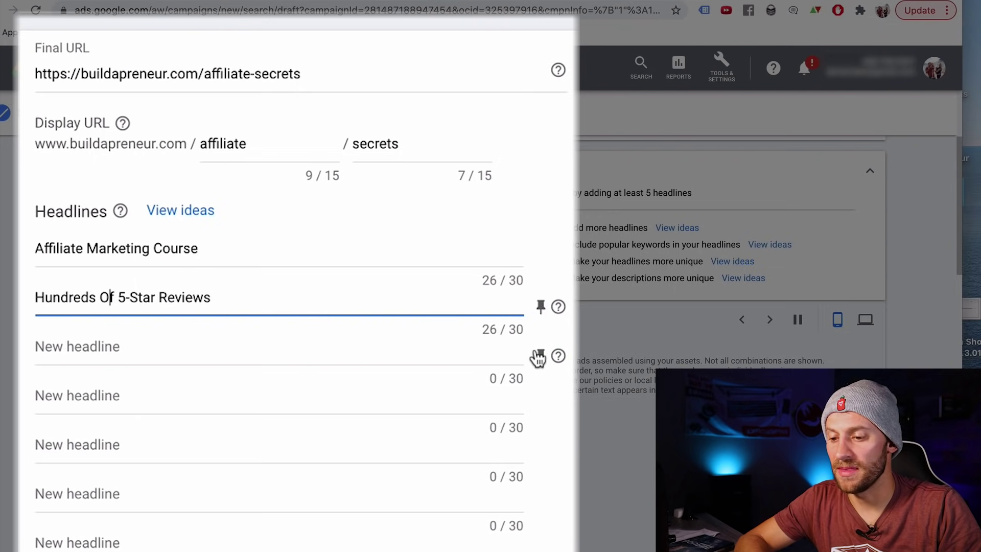
click(541, 261)
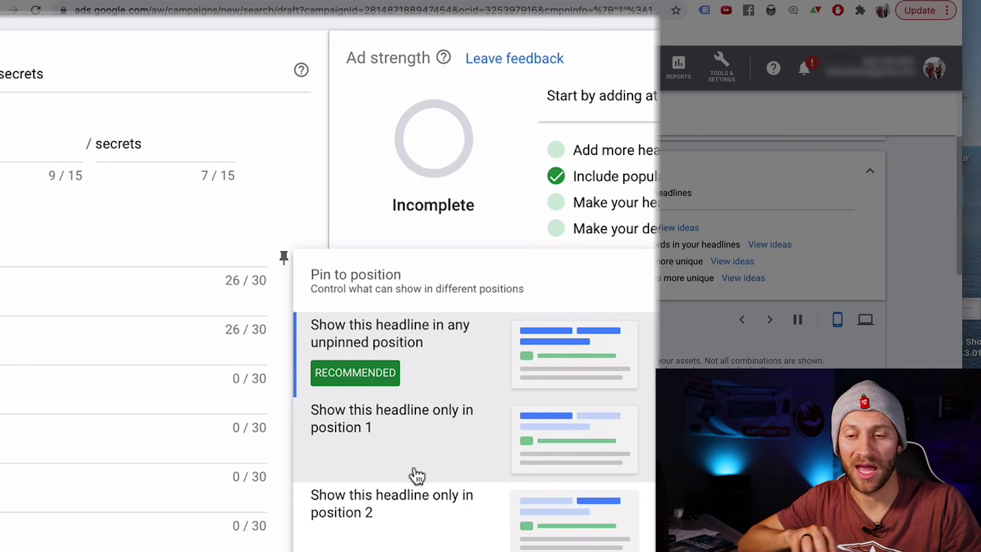
click(439, 378)
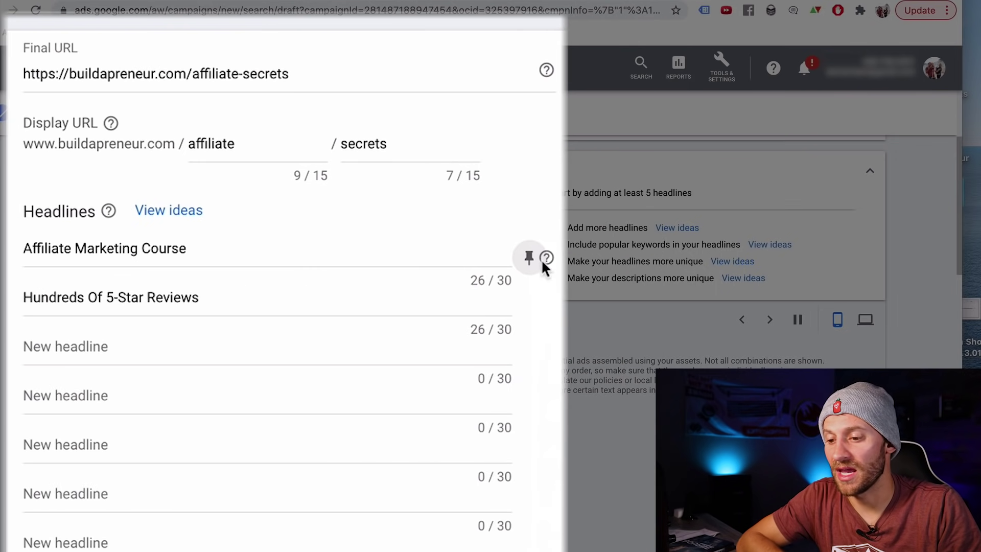
click(108, 349)
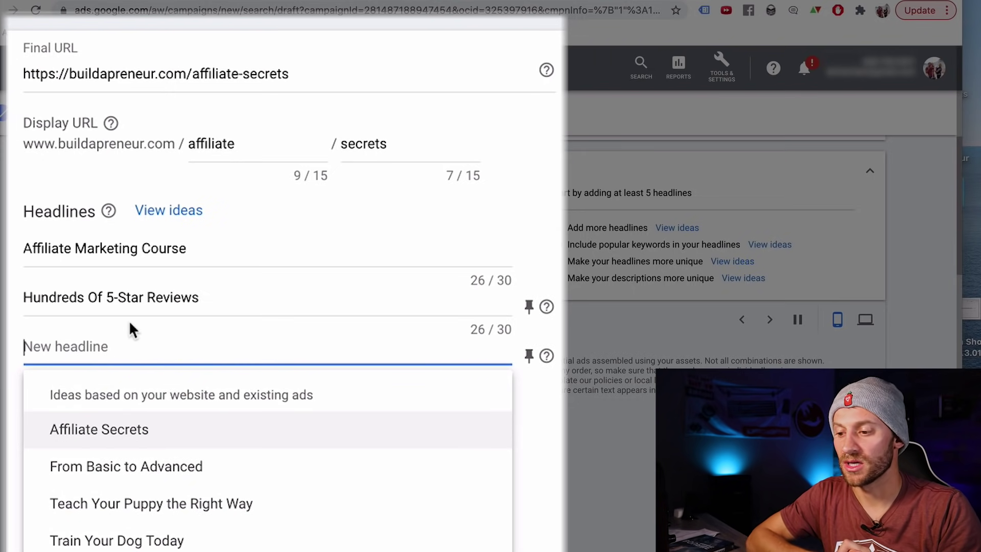
Enter the third and fourth headlines 'Millions of Dollars Generated' and 'Learn How For Free'
text(Milli)
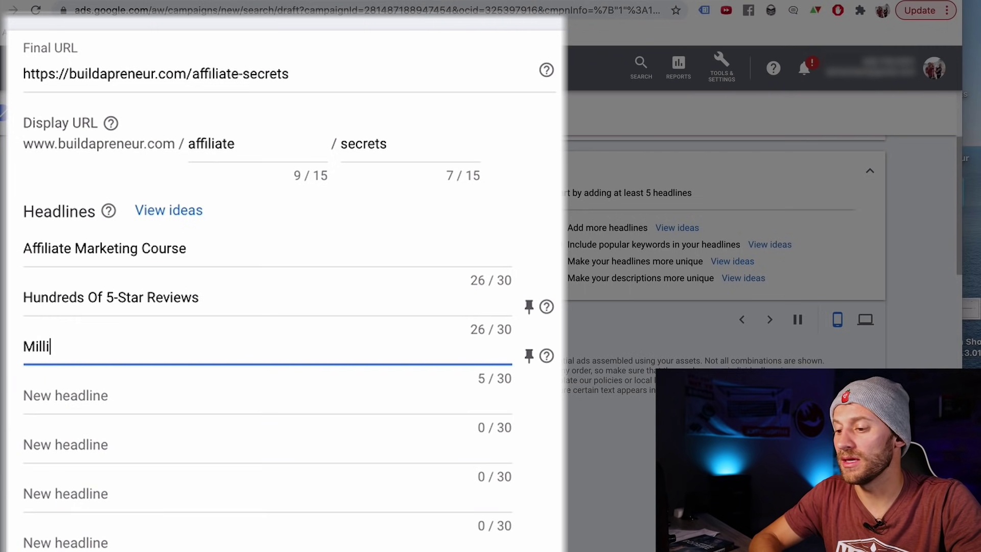
text(ons of Dollars Ge)
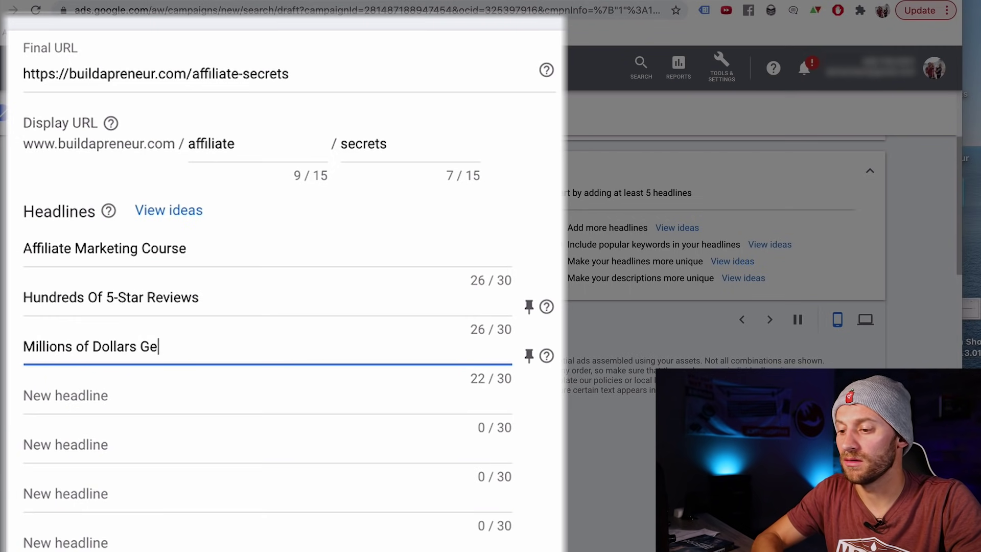
text(nerated)
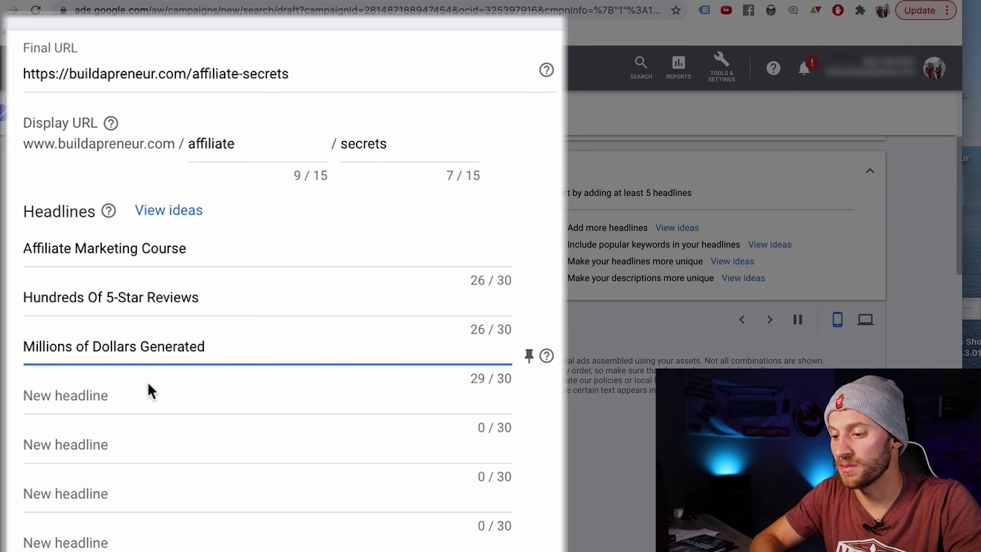
click(114, 394)
text(Learn )
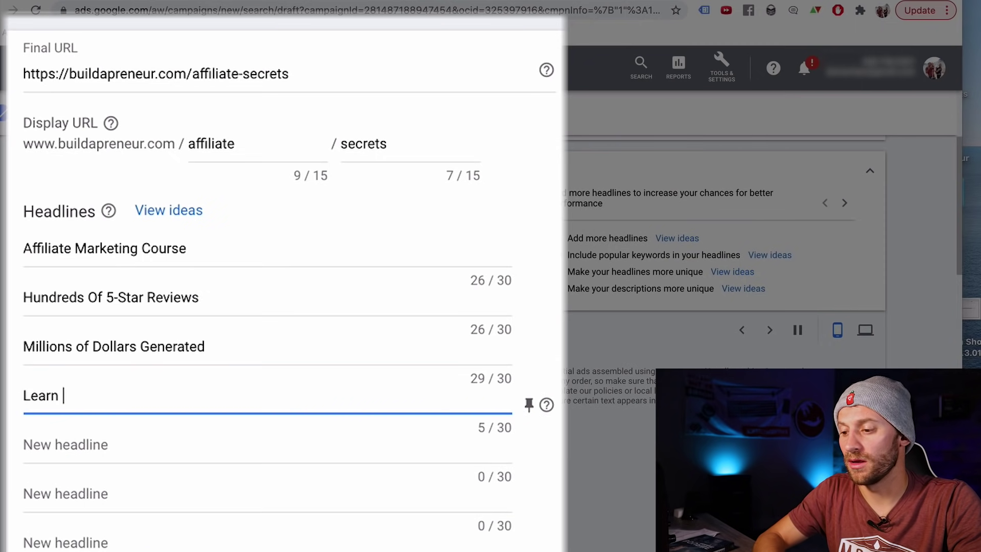
text(How For Free)
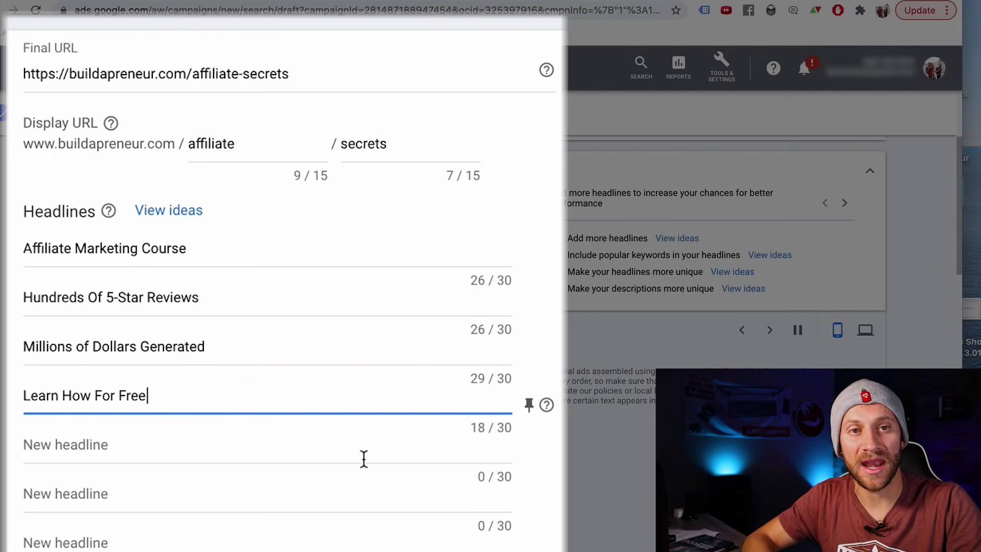
scroll(383, 474, down, 2)
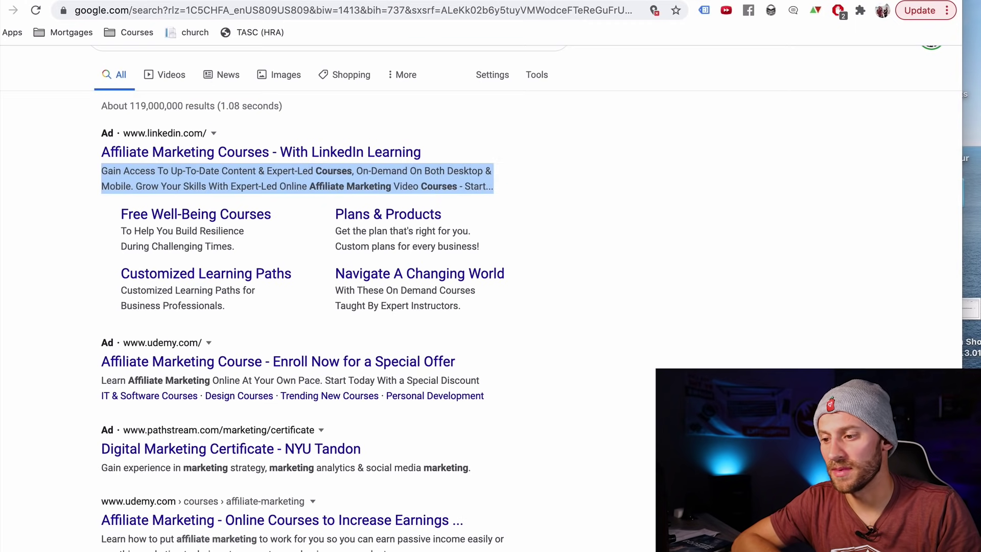
click(302, 3)
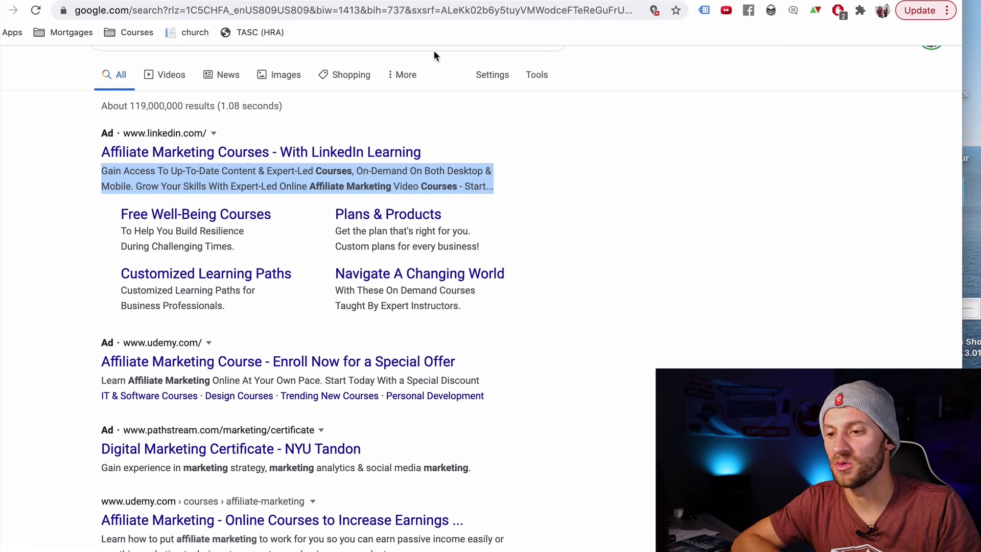
Return from the Google search results to the Google Ads campaign draft
click(192, 3)
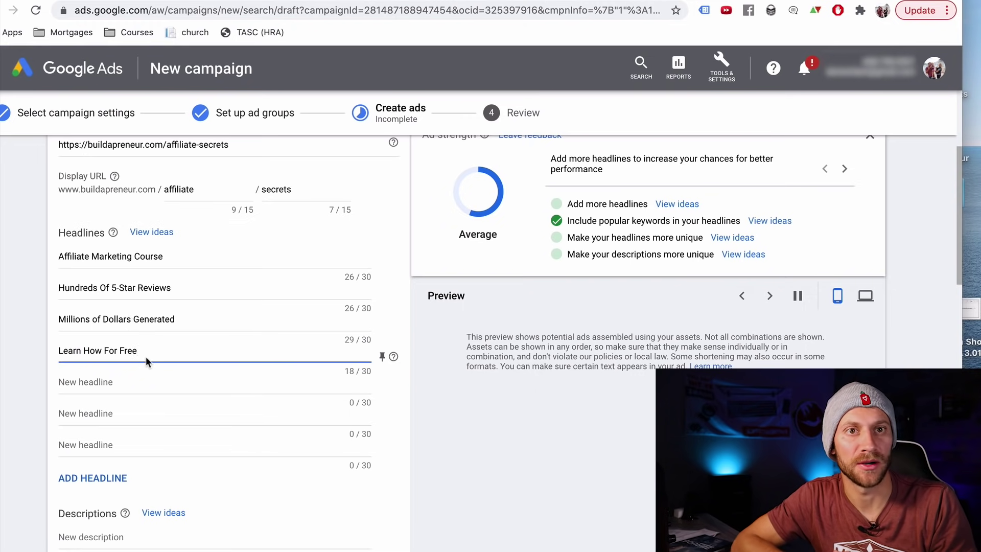
Scroll past the descriptions and save the ads to continue
scroll(146, 357, down, 4)
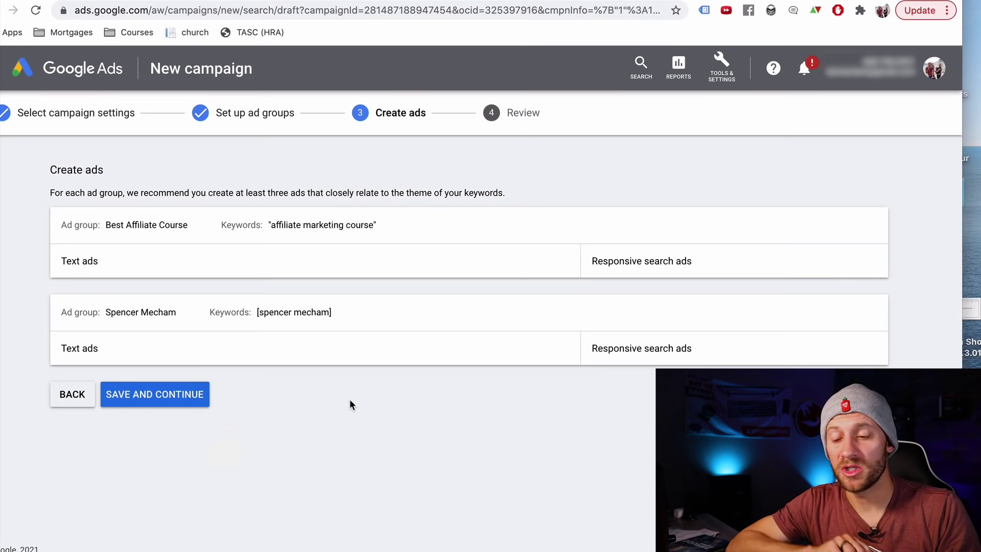
click(156, 404)
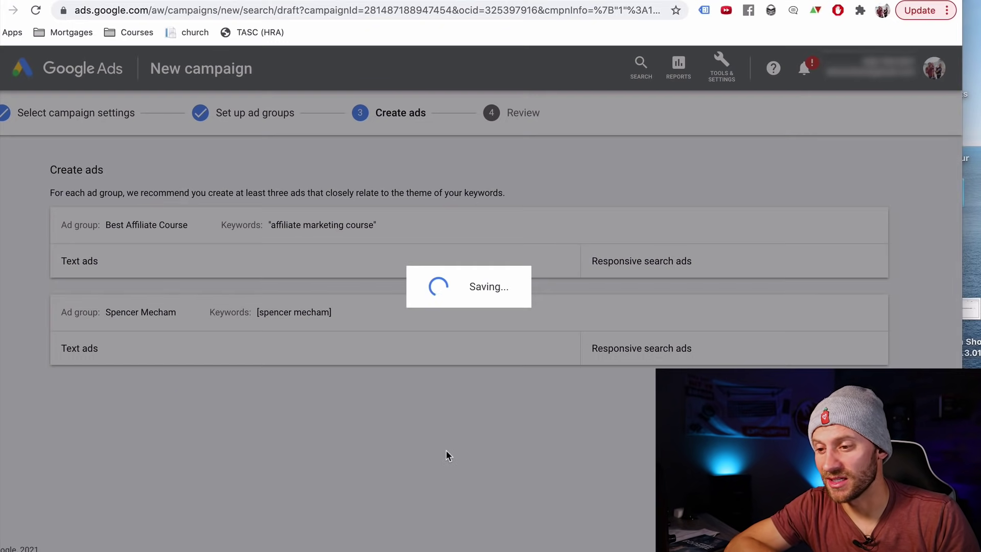